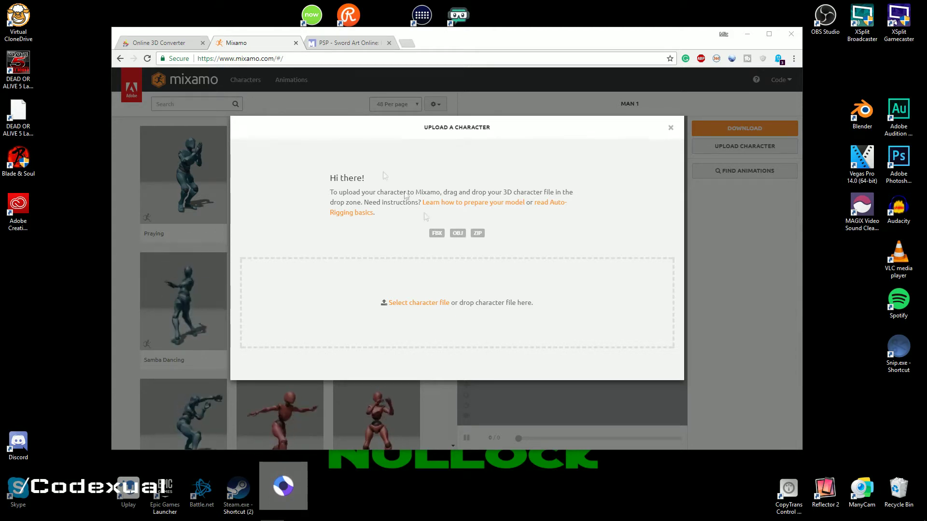
left_click(192, 44)
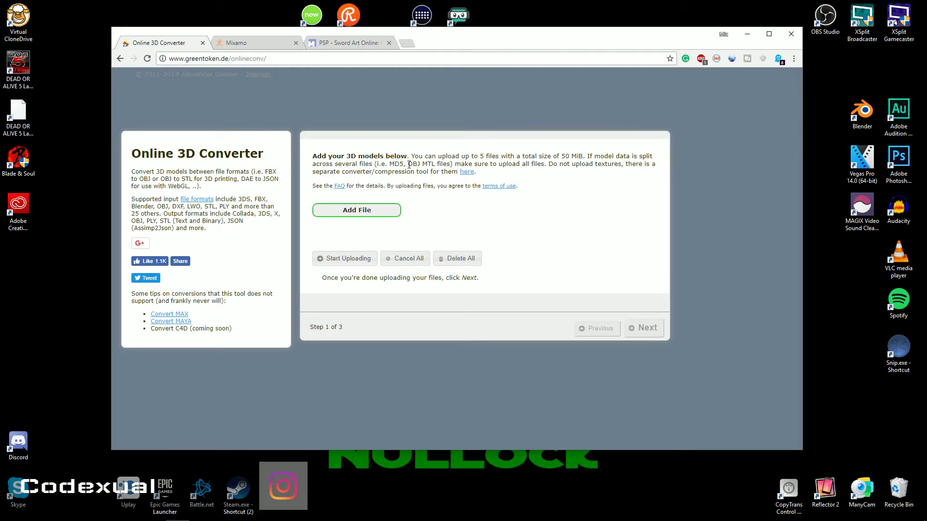
left_click(429, 167)
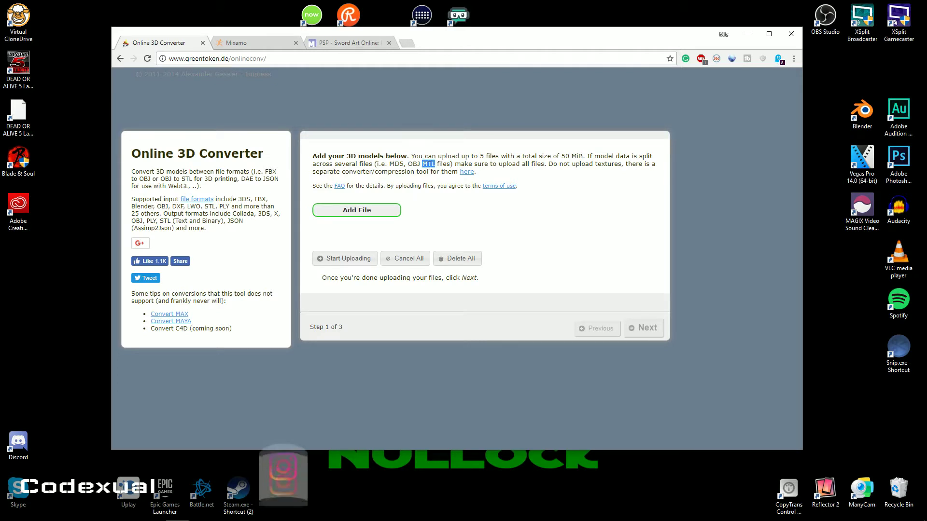
Download the ZIP archive of the Asuna (swimsuit) model from its Models Resource page
left_click(322, 47)
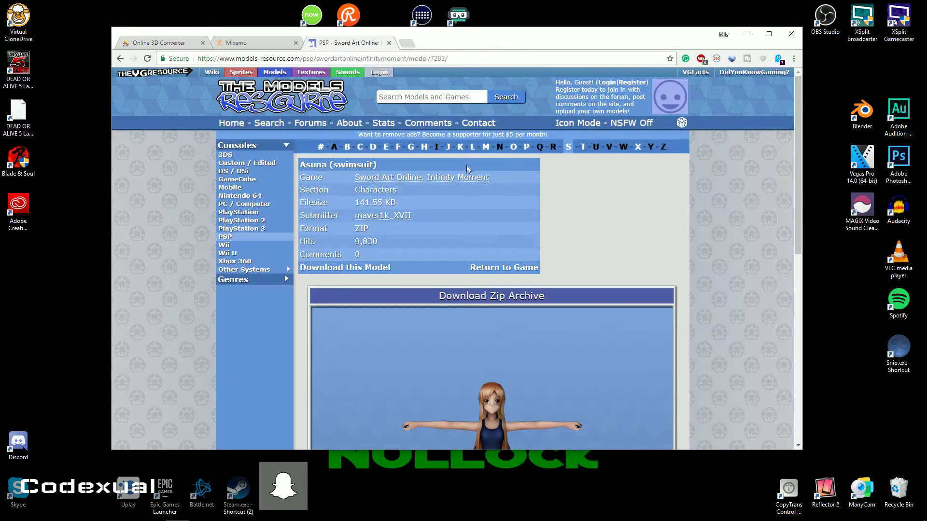
scroll(576, 263, "down", 1)
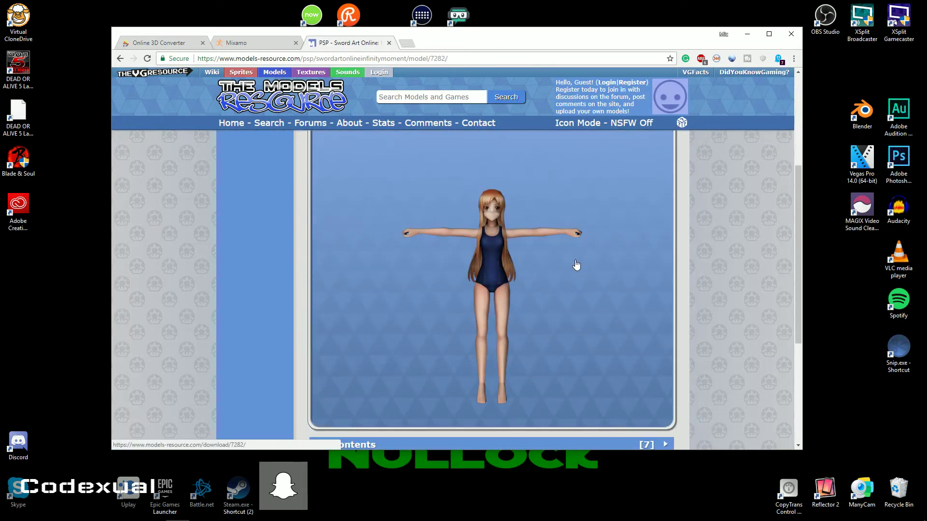
scroll(576, 264, "up", 1)
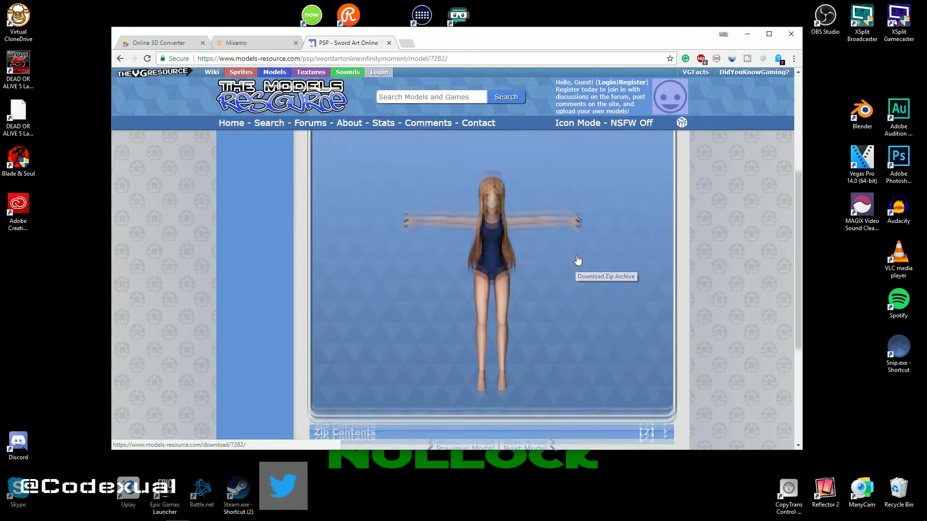
scroll(527, 218, "up", 1)
left_click(517, 207)
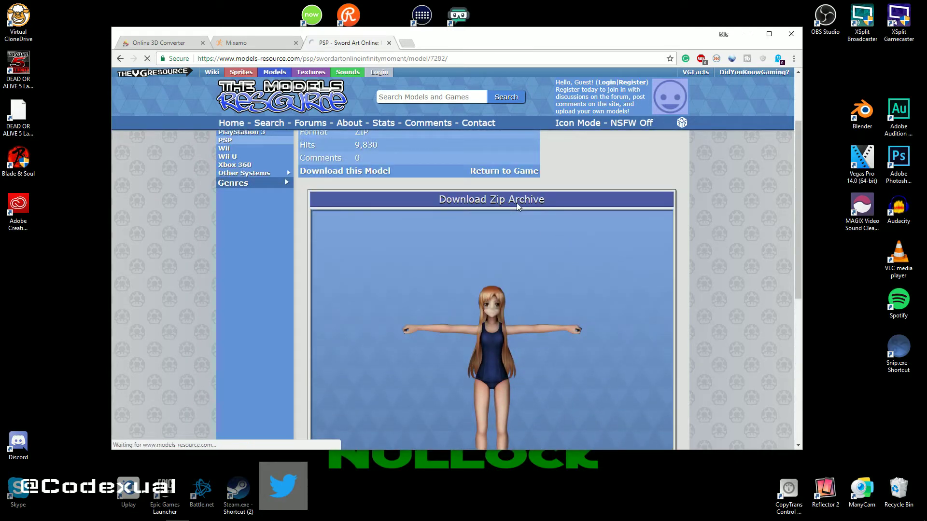
Open the downloaded archive, extract its SAO_Asuna_swimsuit folder to the desktop, and close the archive
left_click(184, 442)
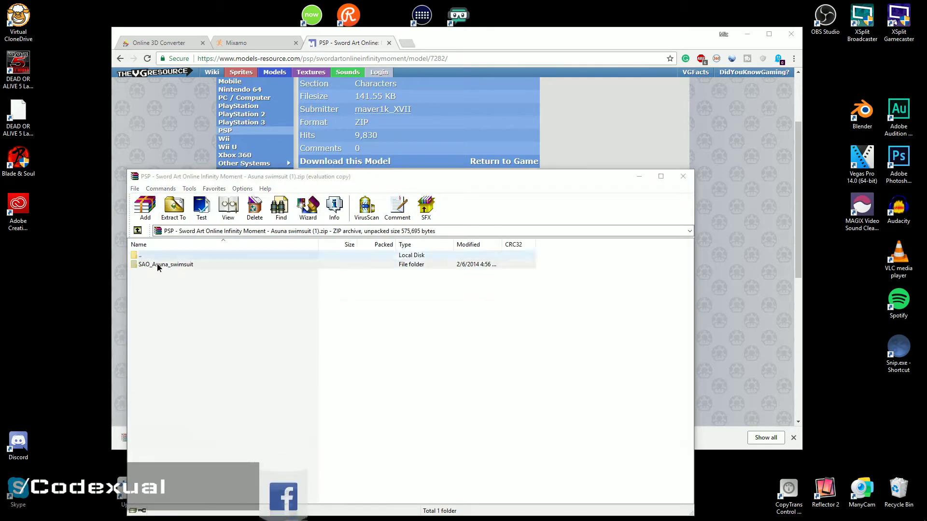
left_click(484, 309)
double_click(288, 262)
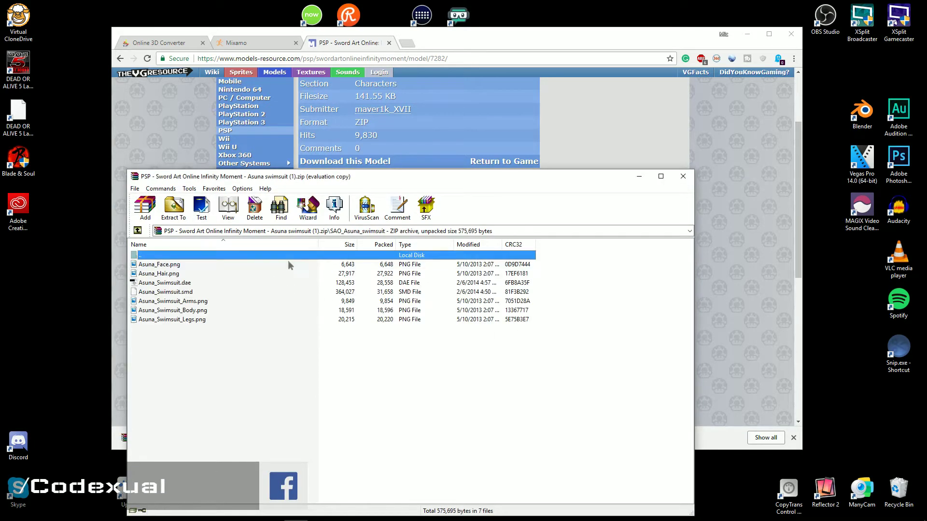
left_click(196, 291)
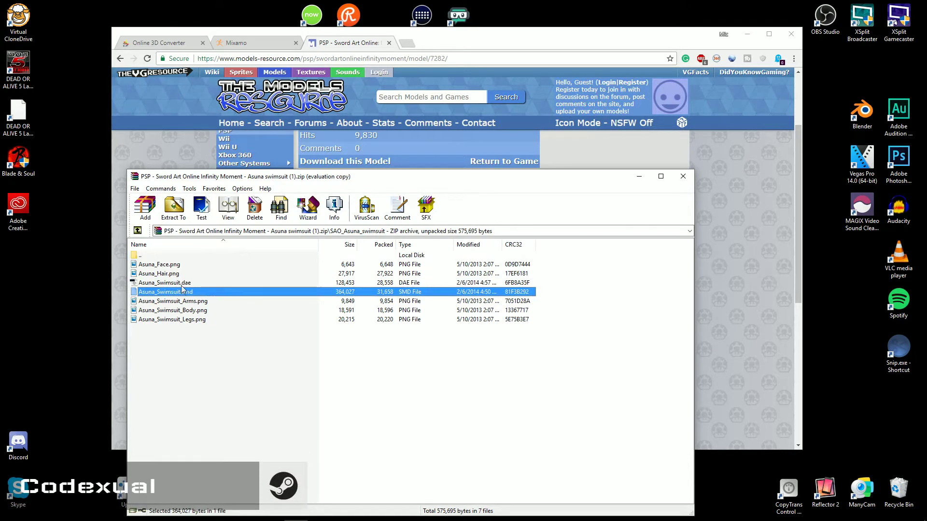
left_click_drag(182, 288, 92, 160)
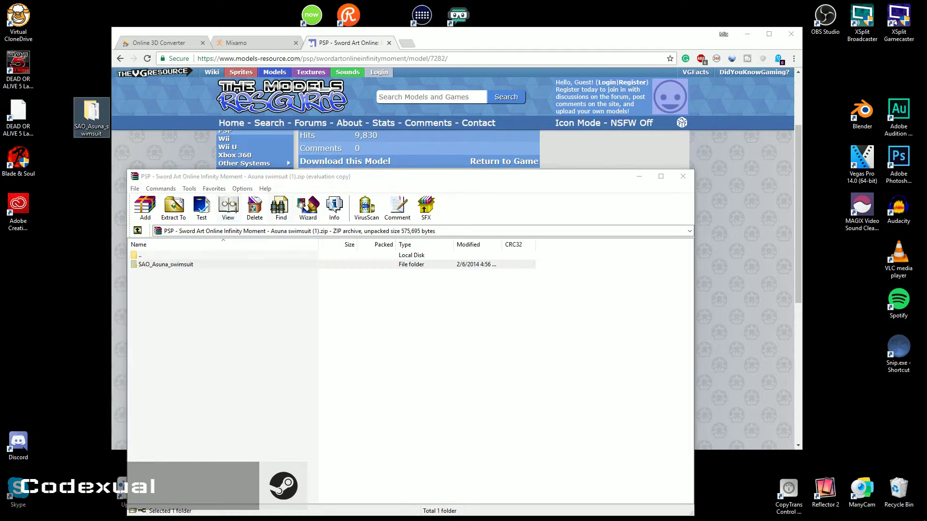
left_click(682, 176)
Upload Asuna_Swimsuit.dae from the desktop's SAO_Asuna_swimsuit folder to the Online 3D Converter
left_click(247, 43)
left_click(188, 42)
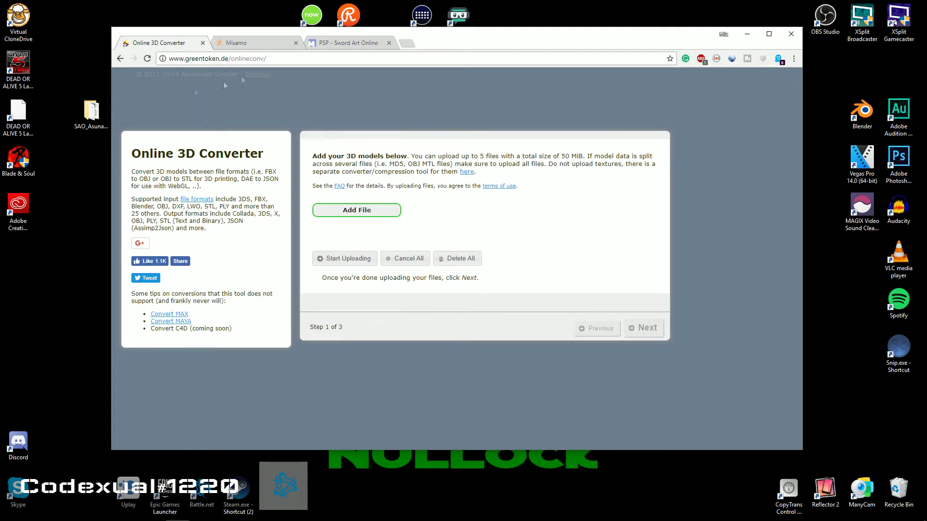
left_click(358, 212)
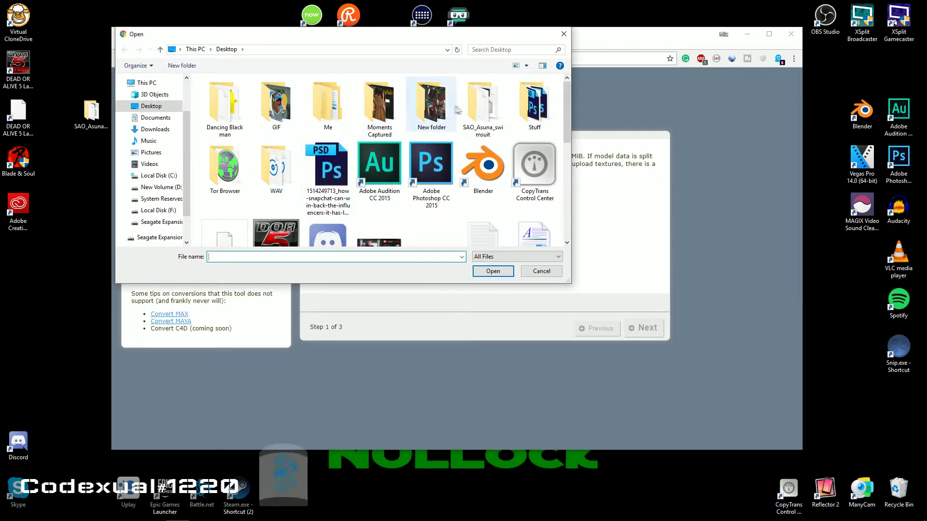
double_click(474, 105)
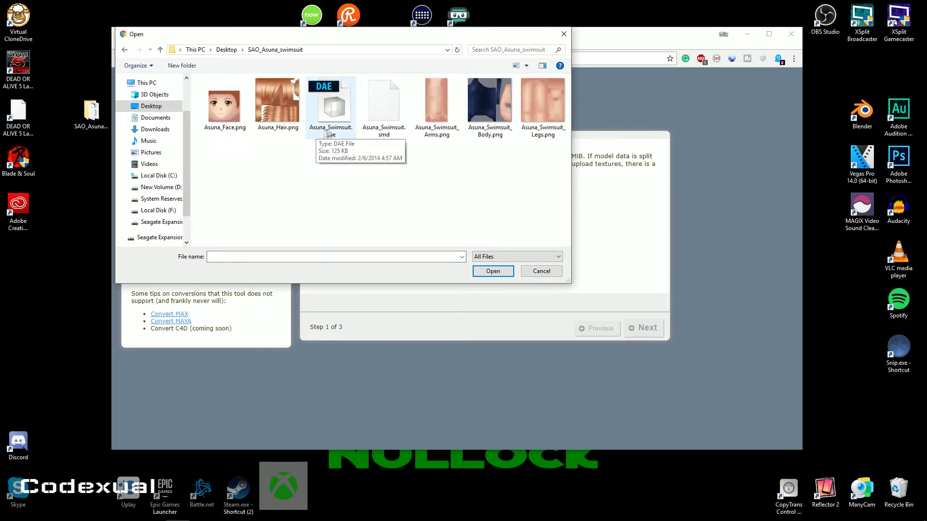
left_click(333, 139)
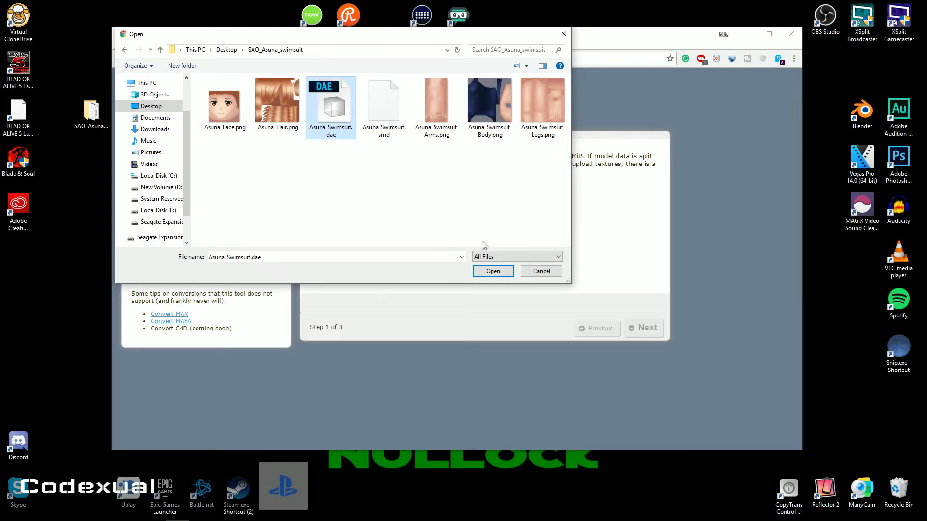
left_click(492, 271)
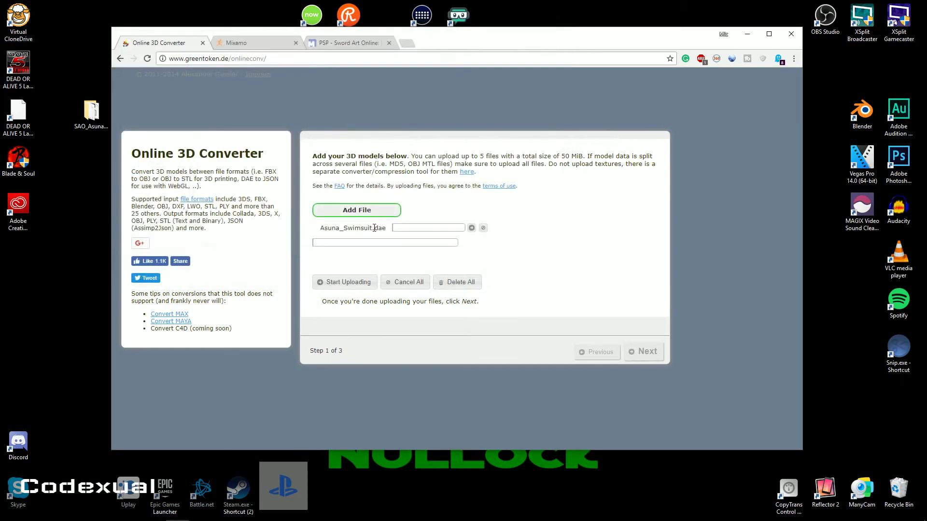
left_click(471, 227)
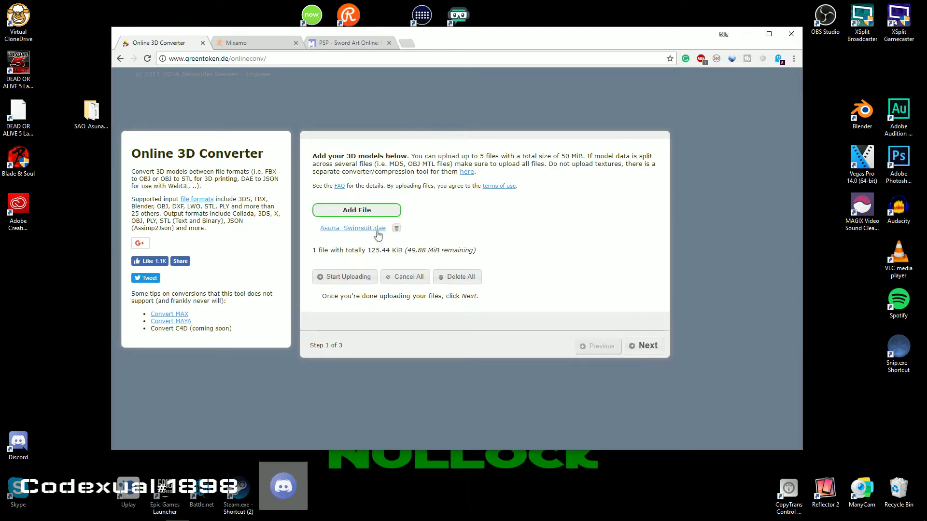
Choose obj as the target format and run the conversion of the uploaded model
left_click(642, 346)
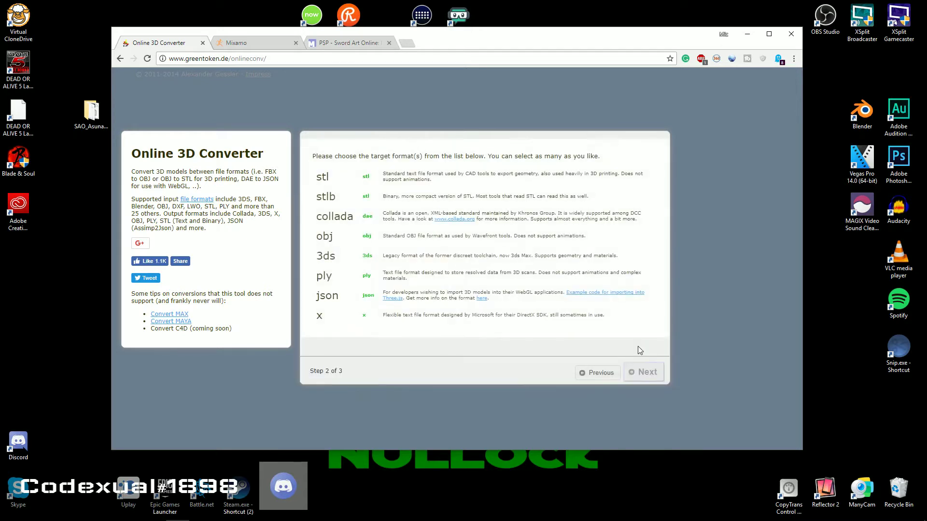
left_click(329, 245)
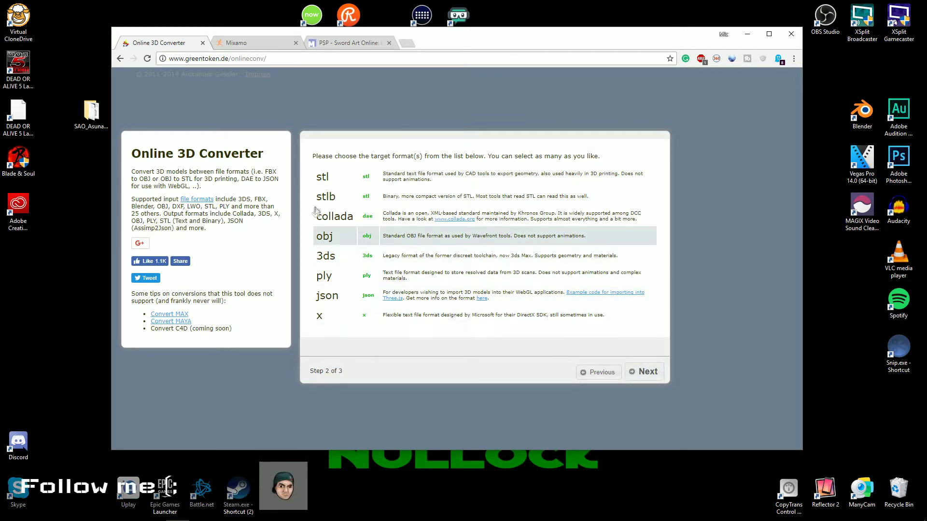
left_click(646, 373)
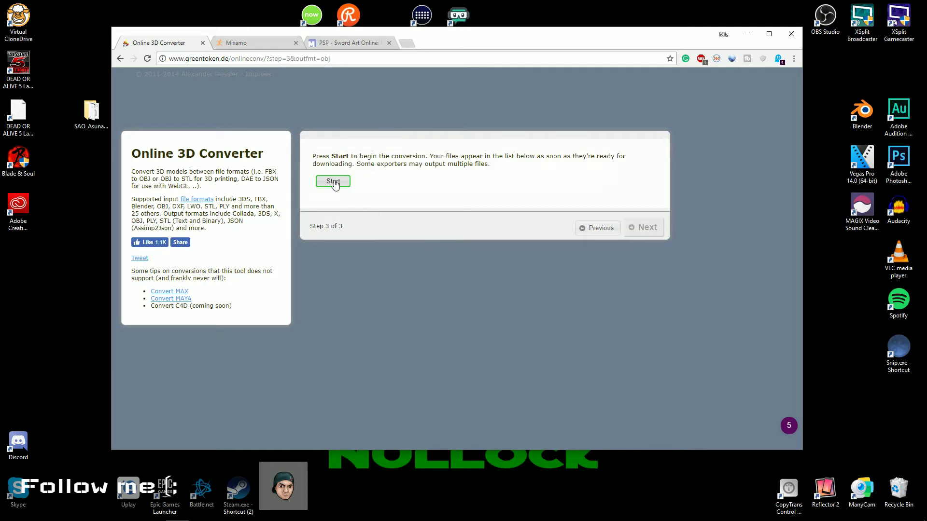
left_click(333, 181)
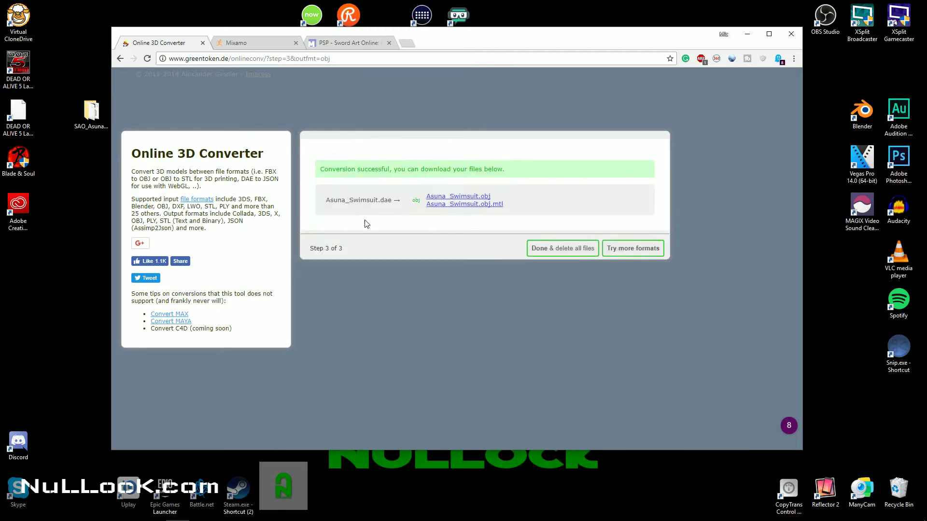
Download the converted Asuna_Swimsuit.obj and Asuna_Swimsuit.obj.mtl files and show them in the Downloads folder
left_click(456, 198)
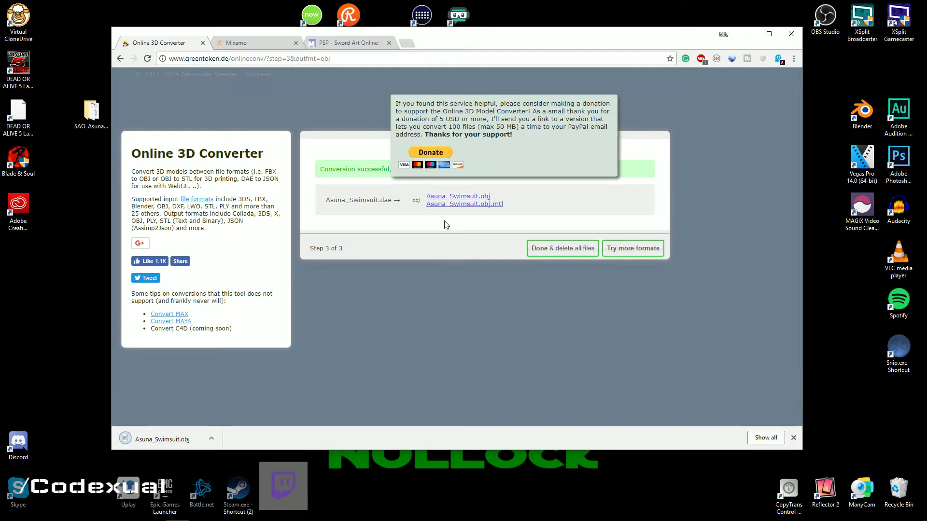
left_click(453, 204)
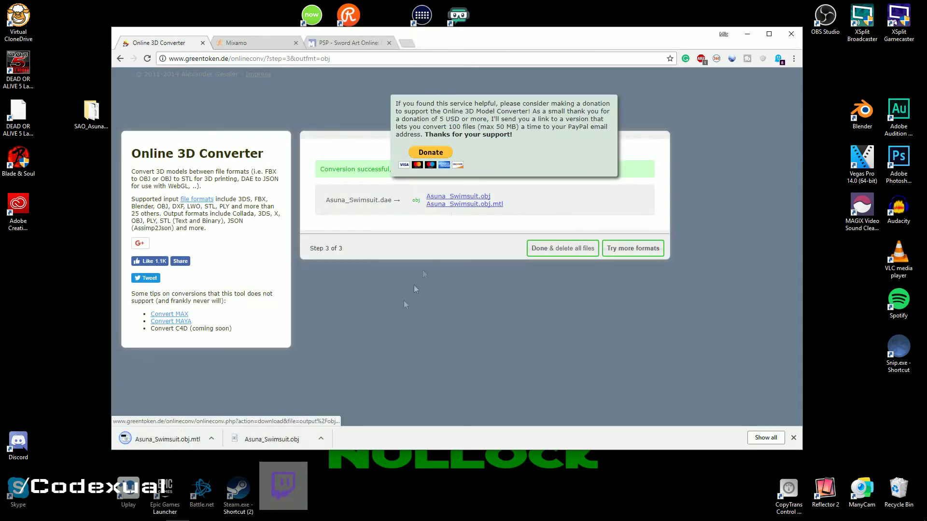
left_click(324, 440)
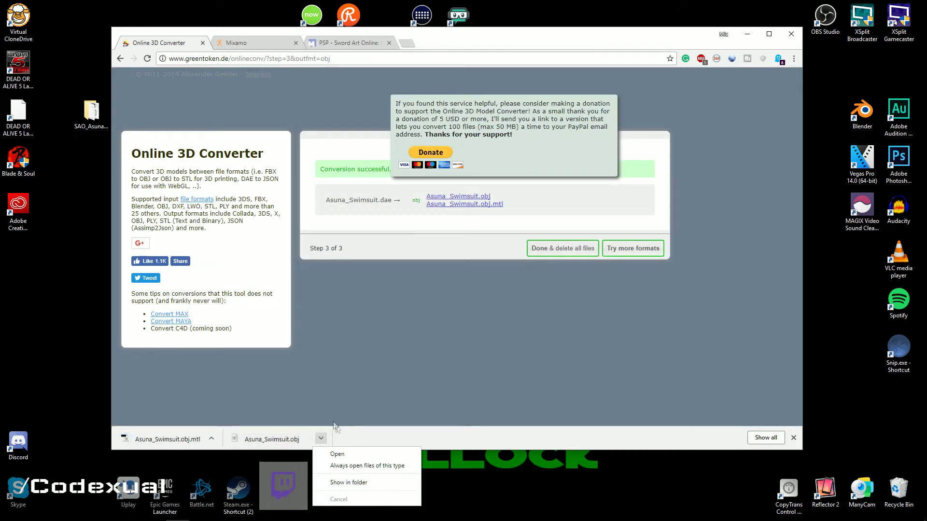
left_click(346, 482)
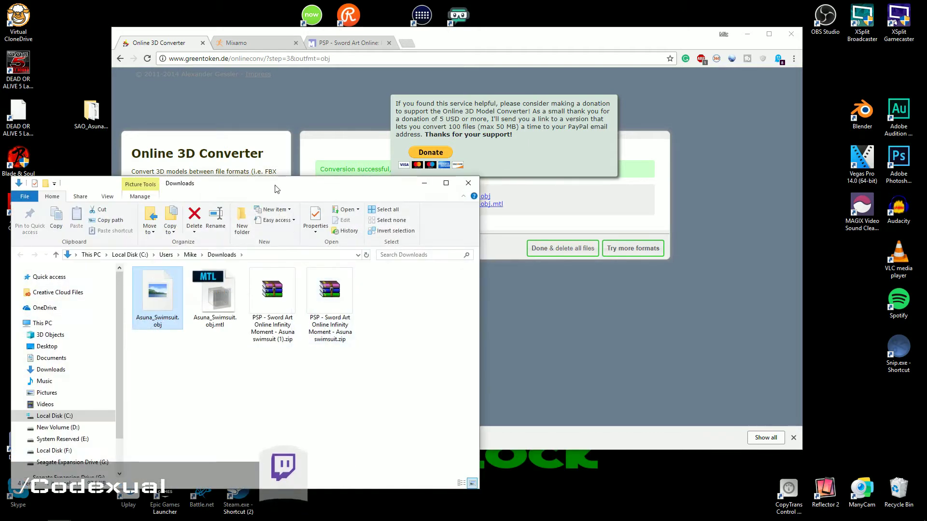
Open the SAO_Asuna_swimsuit folder on the desktop and delete Asuna_Swimsuit.dae from it
left_click_drag(434, 45, 594, 54)
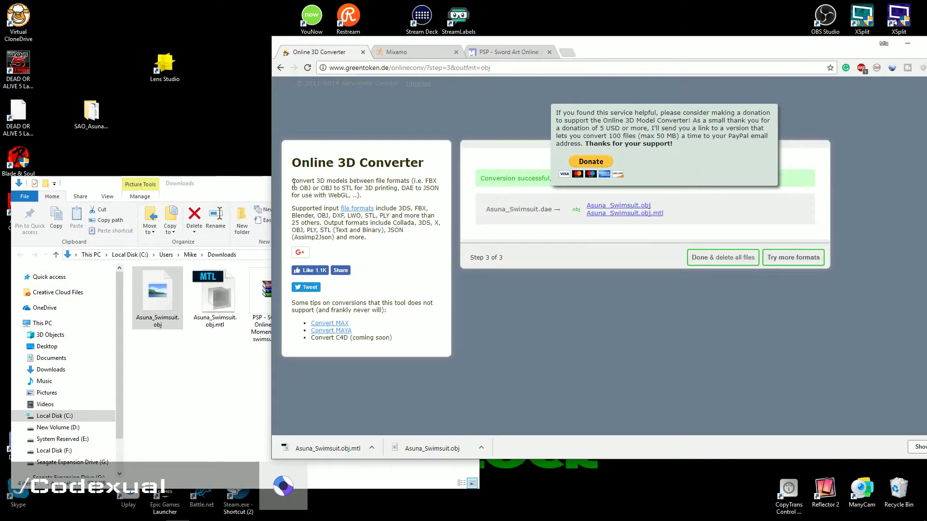
left_click(263, 191)
left_click_drag(164, 379, 222, 300)
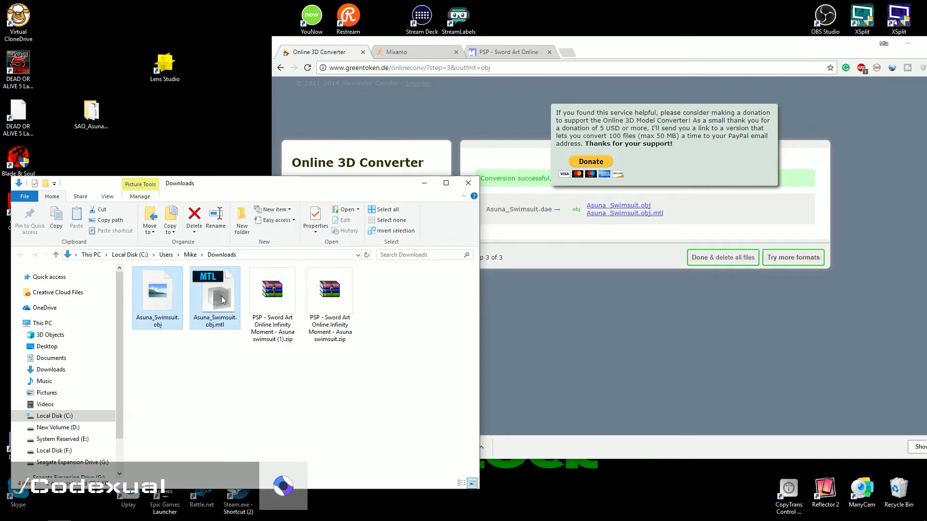
double_click(91, 113)
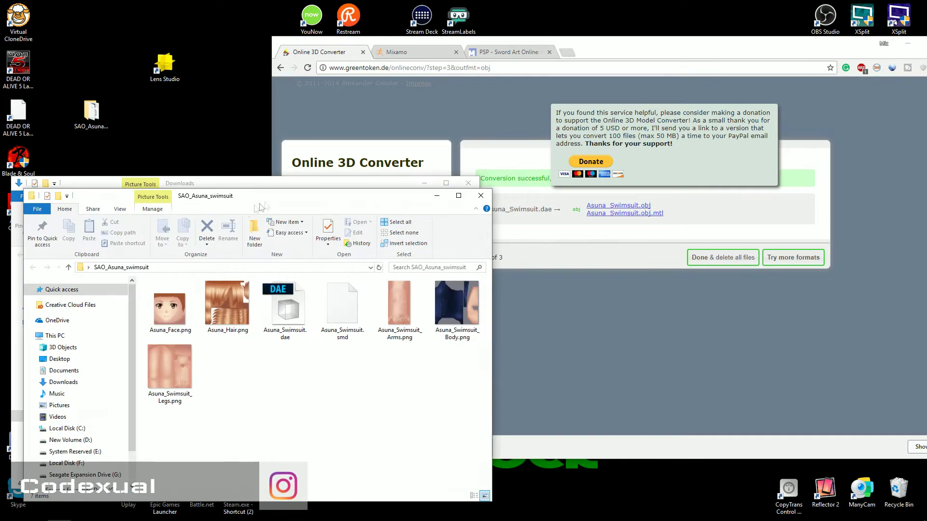
left_click_drag(259, 207, 324, 118)
left_click(343, 205)
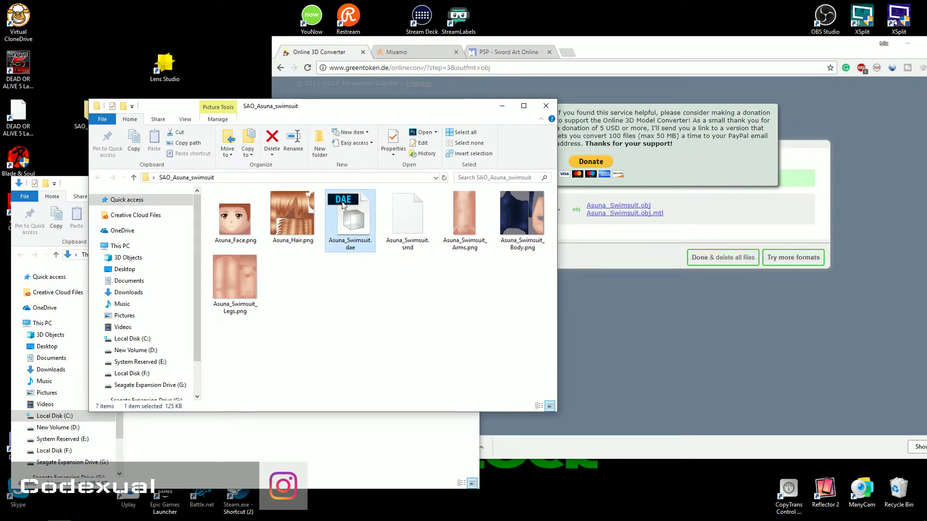
key("Delete")
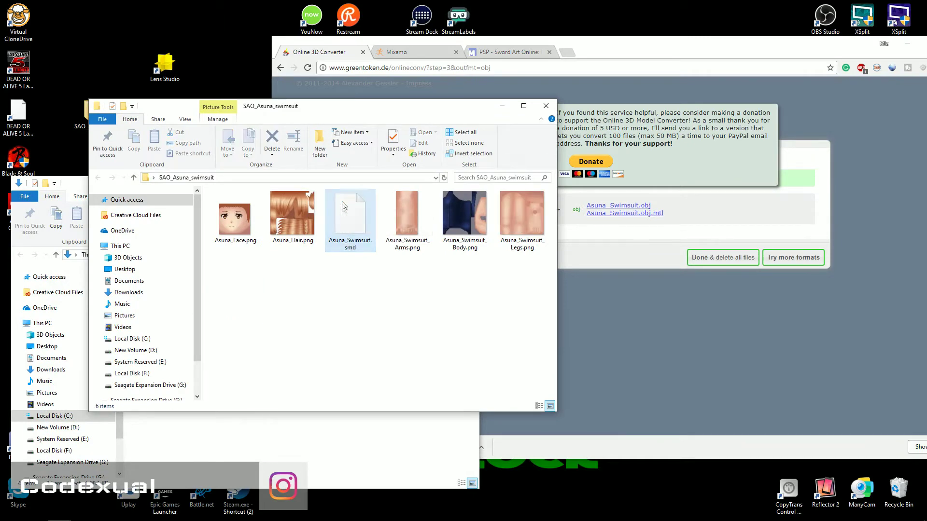
Move Asuna_Swimsuit.obj and Asuna_Swimsuit.obj.mtl from Downloads into the SAO_Asuna_swimsuit folder, and close both folder windows
left_click_drag(346, 105, 498, 82)
left_click(258, 431)
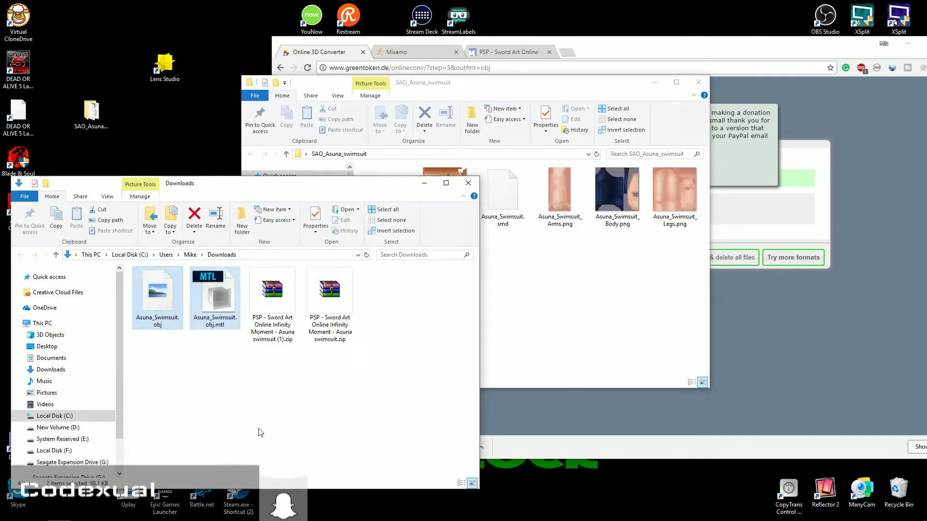
left_click_drag(232, 381, 138, 290)
left_click_drag(215, 295, 612, 306)
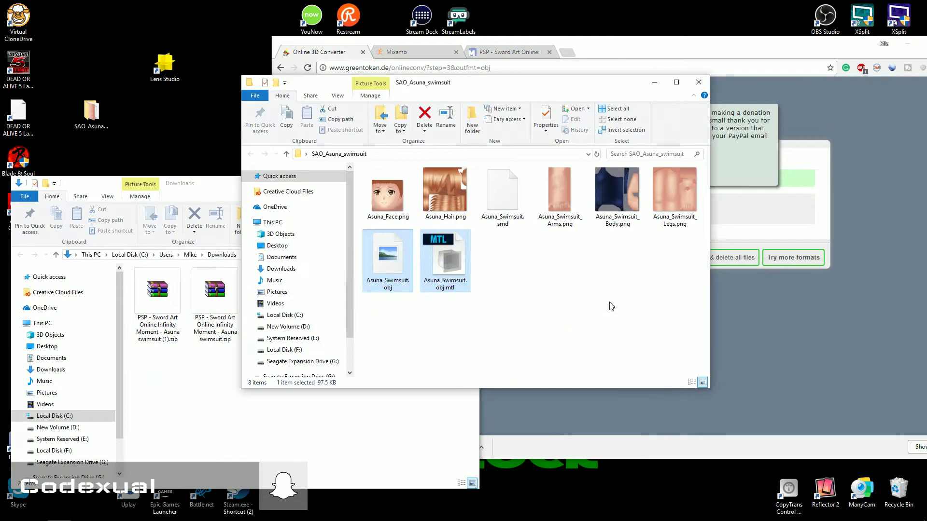
left_click(697, 82)
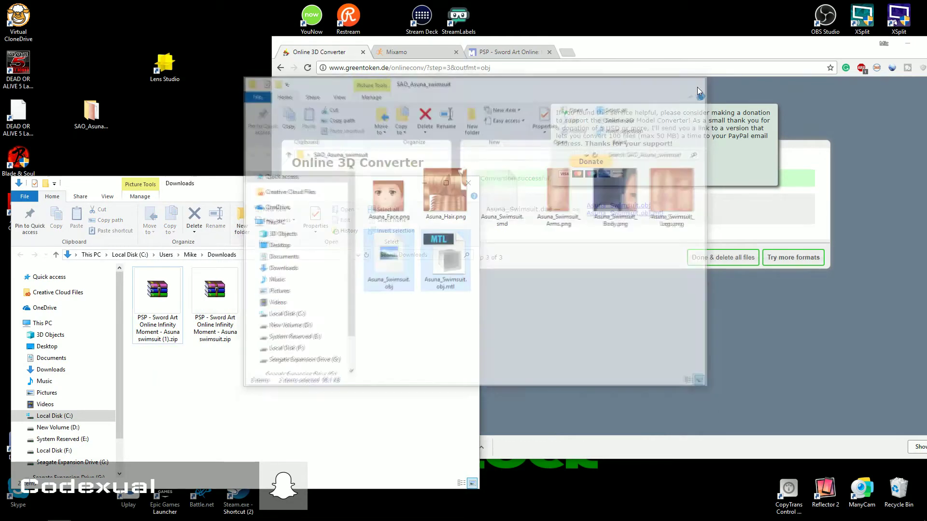
left_click(468, 184)
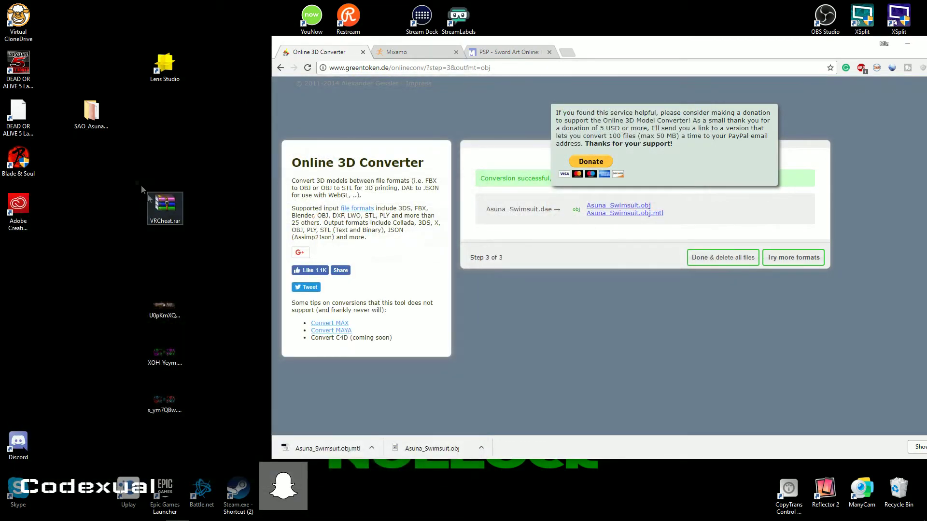
Archive the SAO_Asuna_swimsuit desktop folder in ZIP format as SAO_Asuna_swimsuit.zip
left_click(97, 125)
right_click(97, 125)
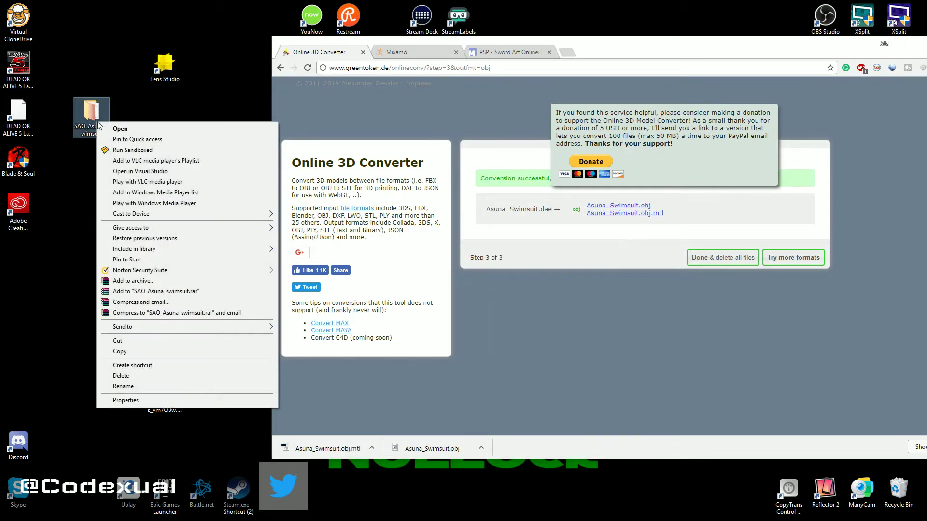
left_click(124, 282)
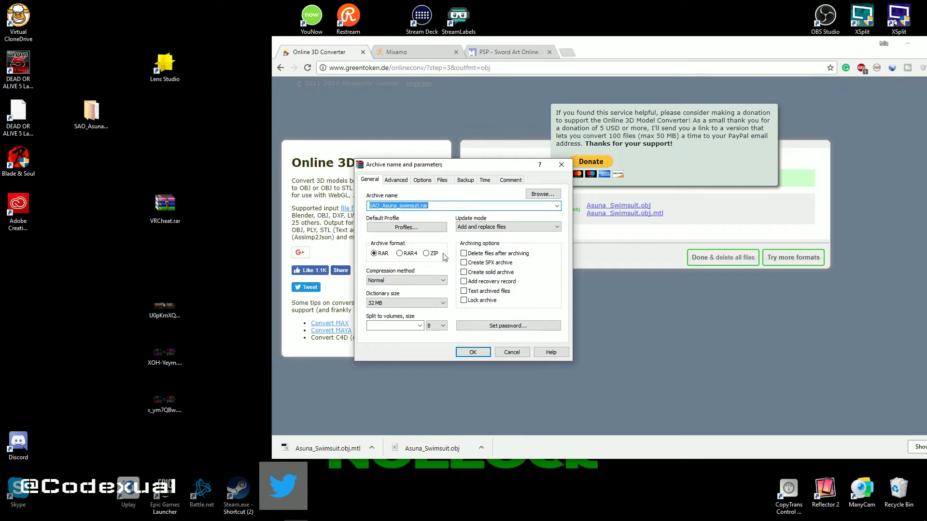
right_click(91, 117)
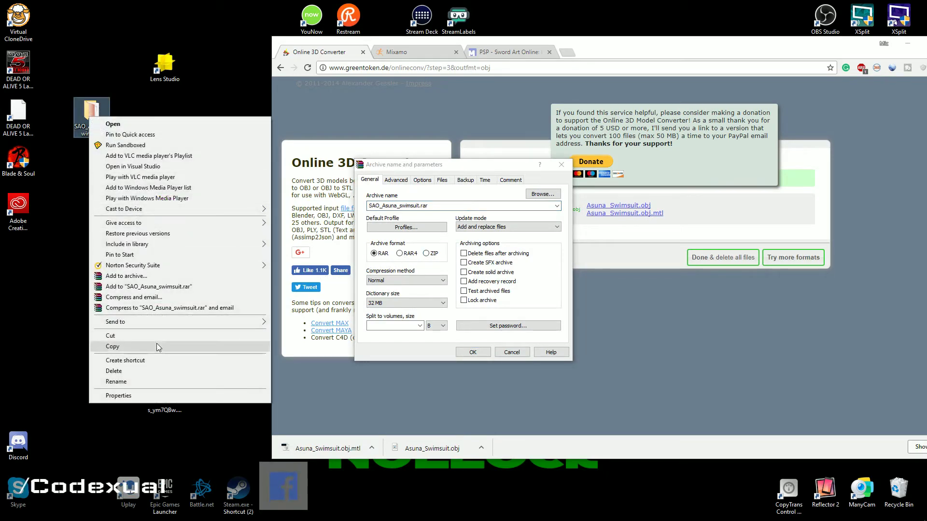
mouse_move(159, 324)
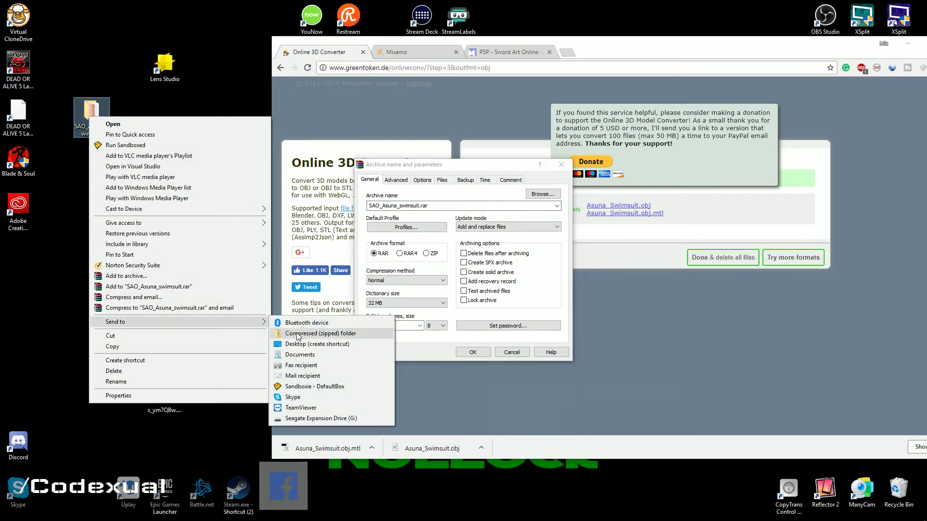
left_click(430, 254)
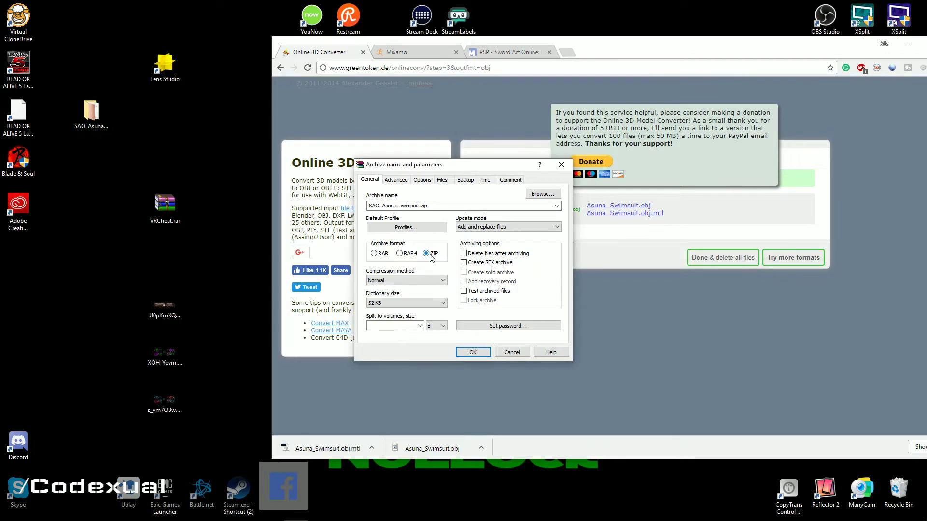
left_click(468, 351)
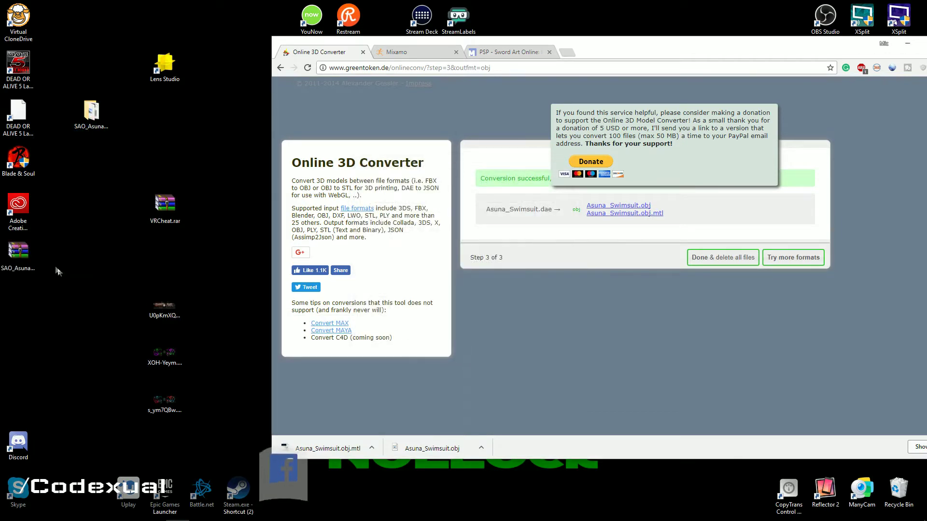
left_click(31, 257)
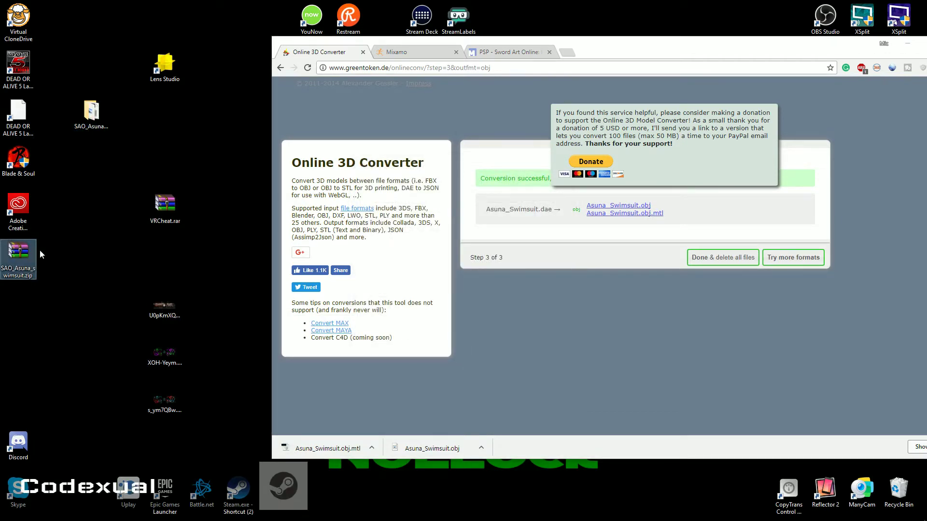
Send the SAO_Asuna_swimsuit folder to a compressed (zipped) folder
right_click(92, 127)
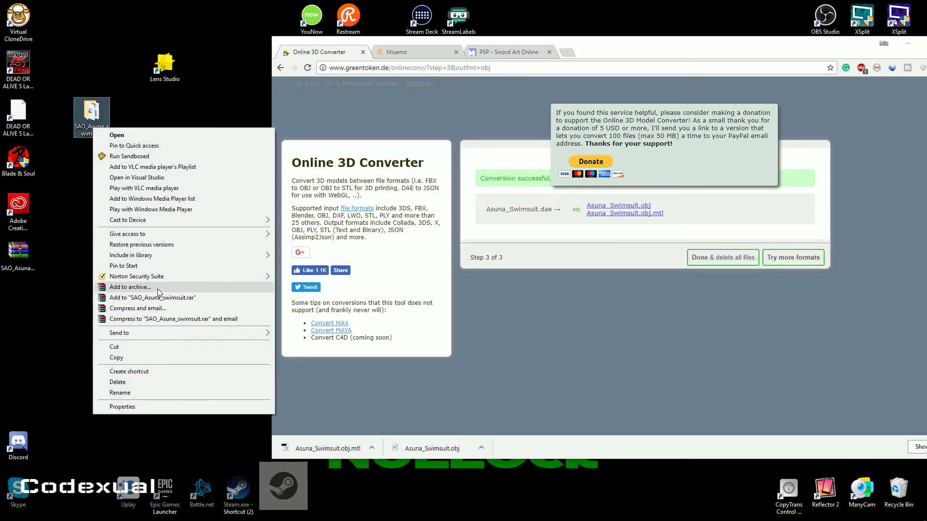
mouse_move(160, 333)
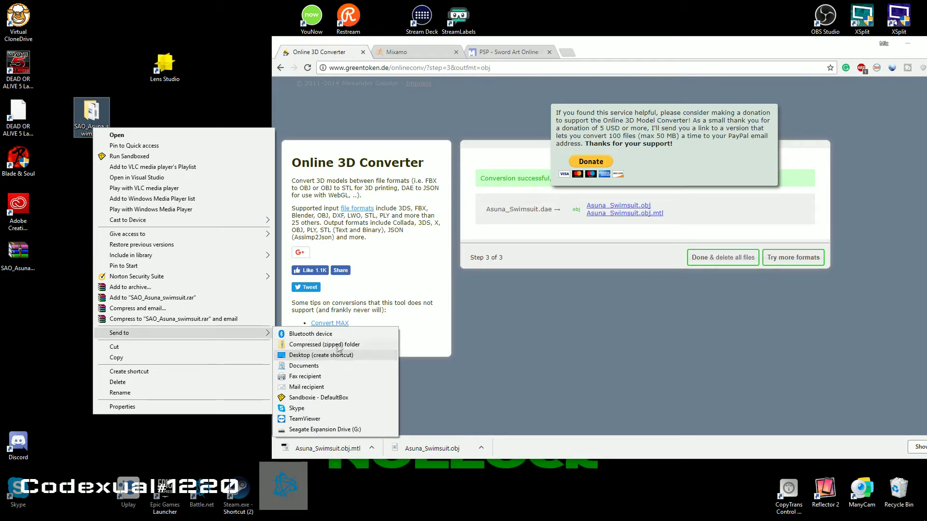
left_click(319, 344)
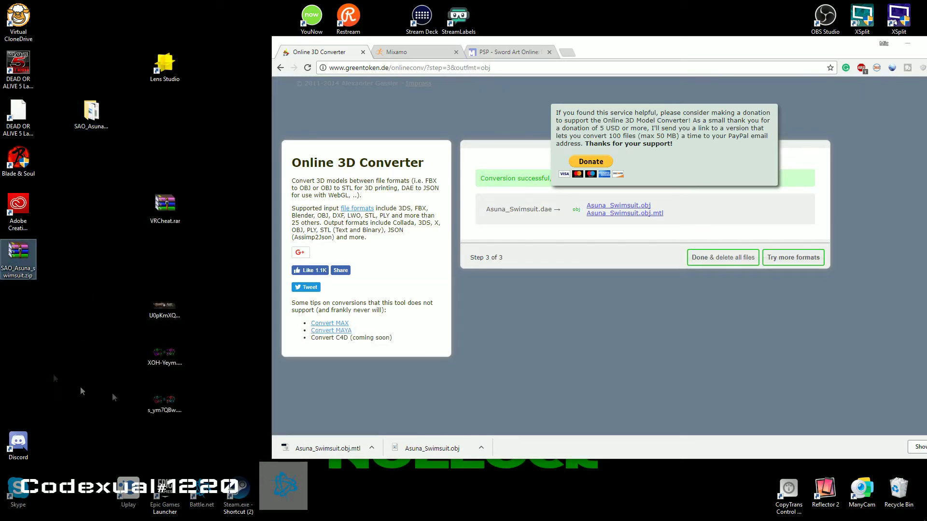
Switch to Mixamo and upload SAO_Asuna_swimsuit.zip from the desktop as the new character
left_click(418, 53)
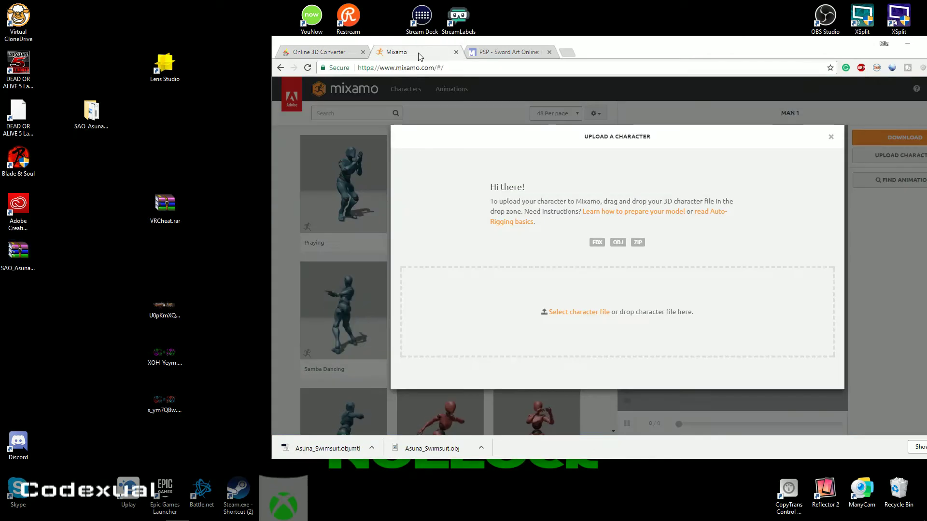
left_click_drag(597, 57, 488, 44)
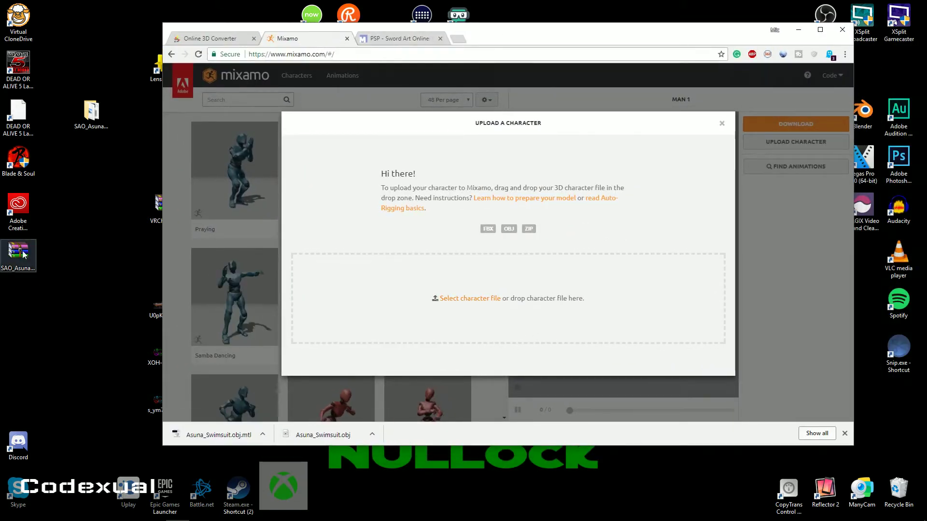
left_click_drag(18, 251, 486, 296)
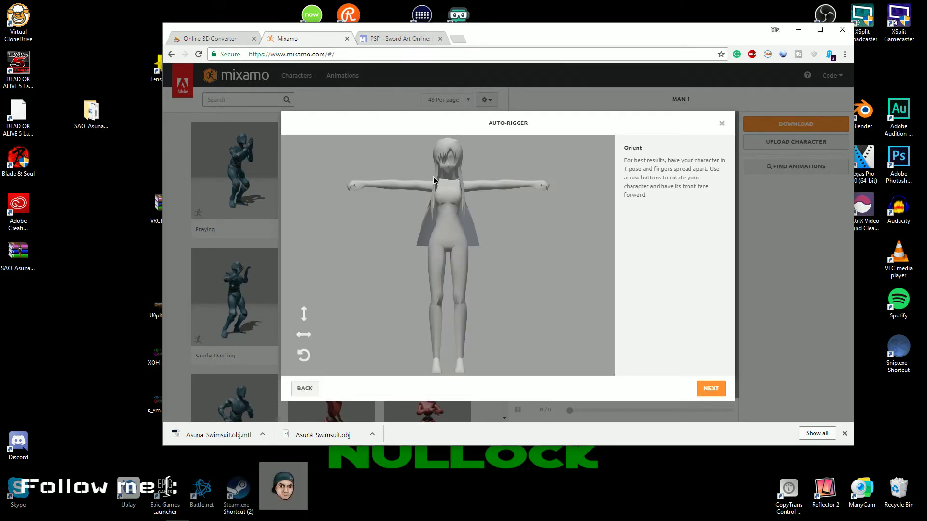
Rotate the character on the X-axis through a full turn, back to its upright, front-facing orientation
left_click(303, 316)
left_click(304, 314)
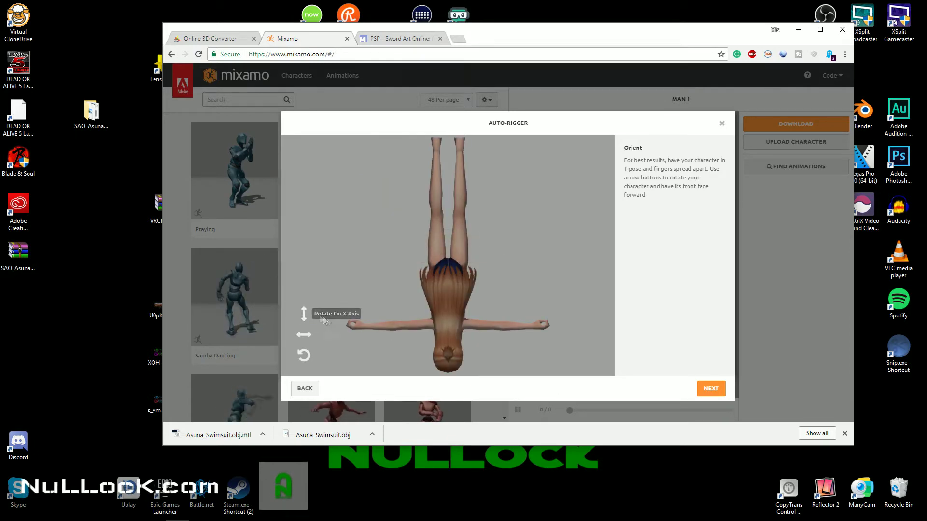
left_click(305, 309)
left_click(305, 310)
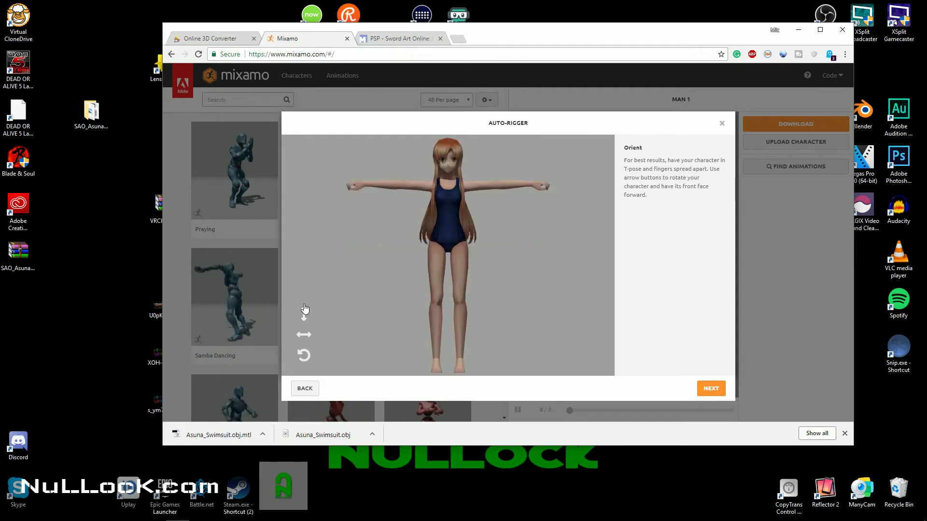
Accept the character's orientation and place the chin marker and the symmetric wrist markers on the model
left_click(711, 389)
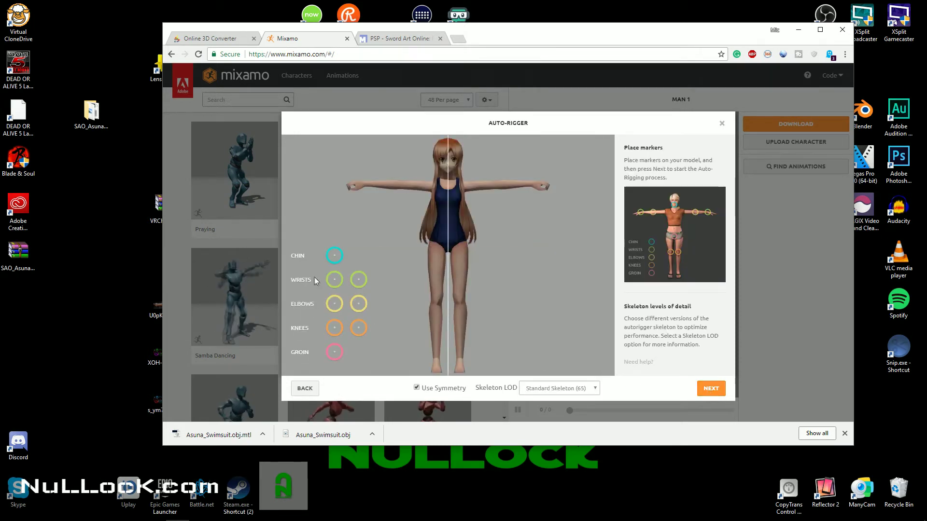
left_click_drag(330, 259, 448, 176)
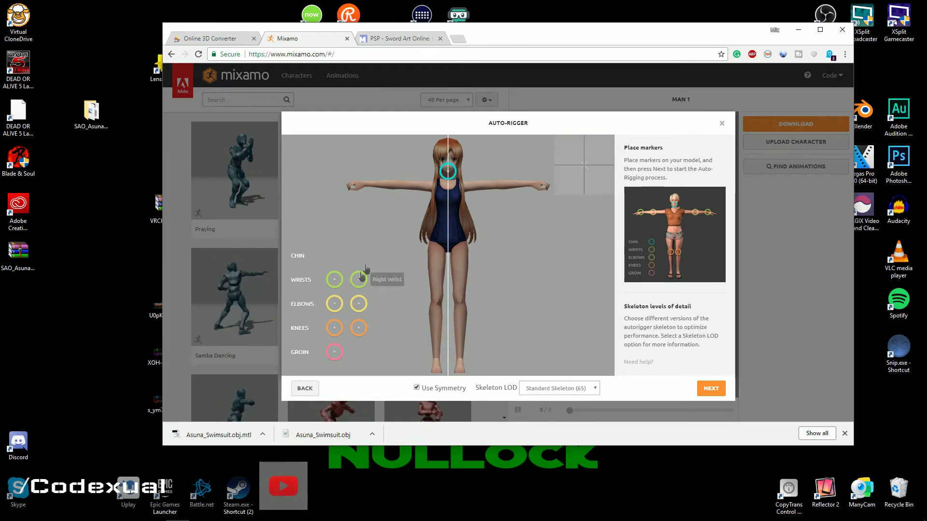
left_click_drag(356, 192, 360, 187)
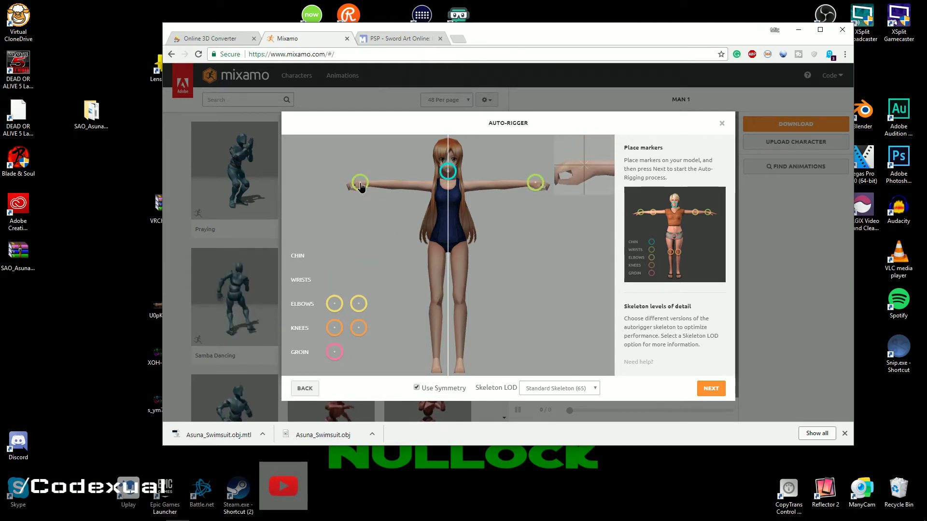
left_click_drag(364, 187, 365, 188)
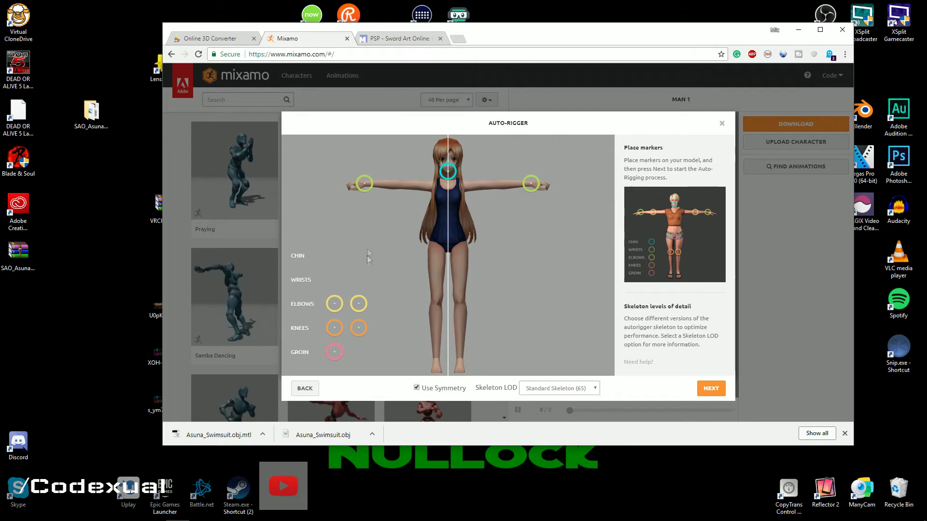
Place the symmetric elbow and knee markers and position the groin marker on the model
mouse_move(360, 301)
left_mouse_down()
mouse_move(368, 244)
mouse_move(399, 189)
left_mouse_up()
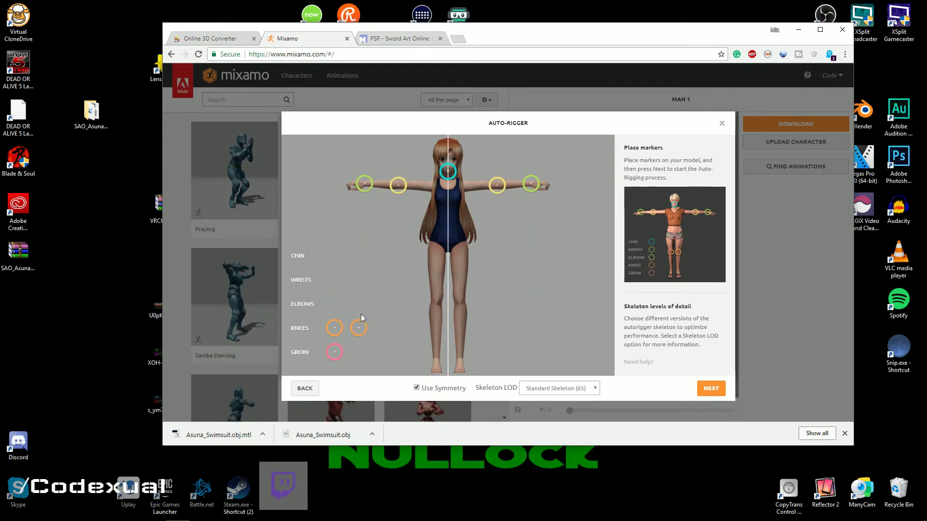
left_click_drag(360, 325, 431, 308)
mouse_move(334, 352)
left_mouse_down()
mouse_move(360, 348)
mouse_move(449, 259)
left_mouse_up()
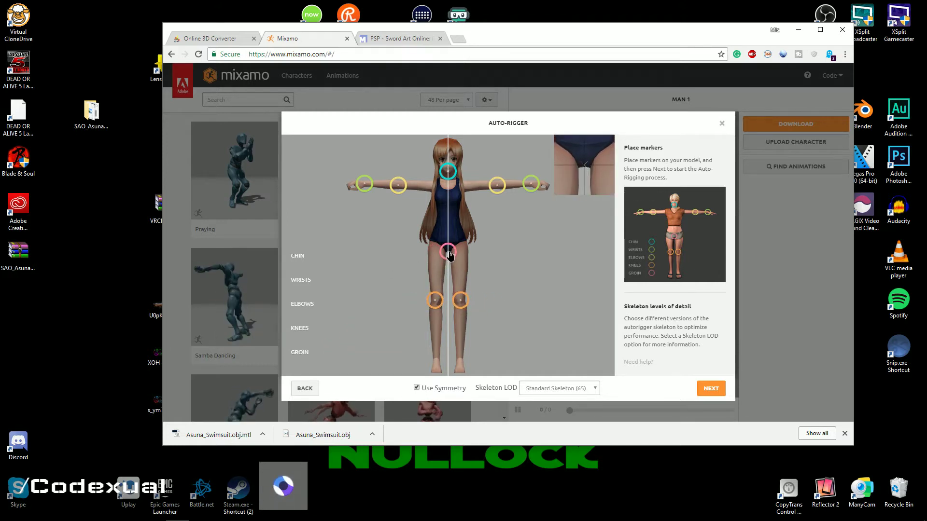
left_click_drag(449, 252, 448, 250)
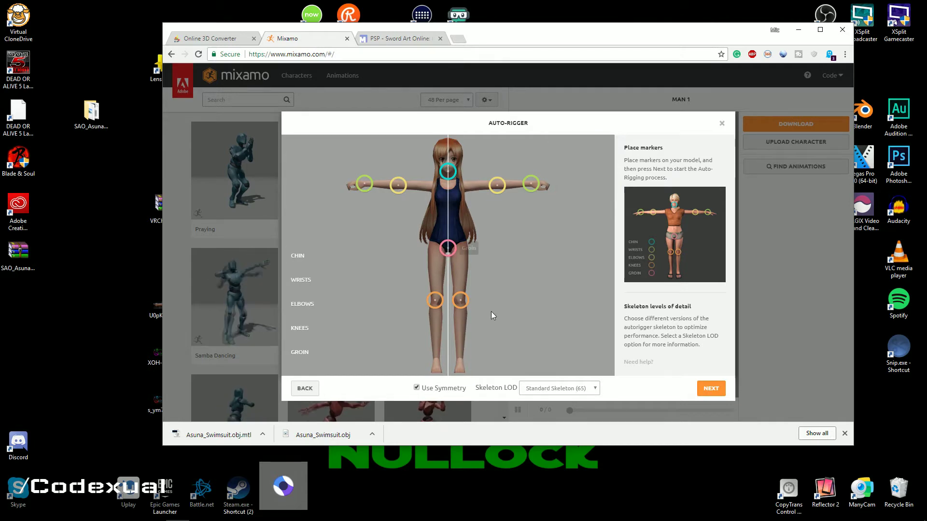
Run the auto-rigging, accept the rigged result and proceed with the new character in place of the previous one
left_click(711, 388)
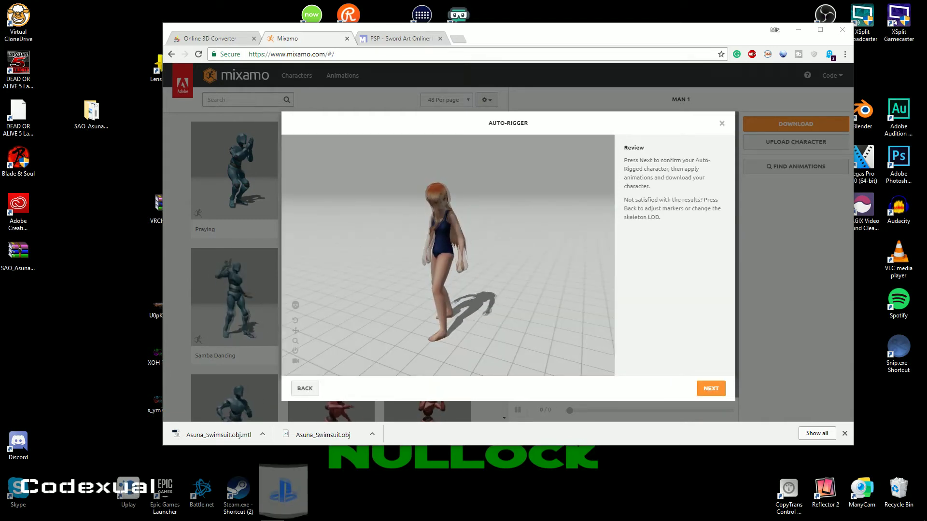
left_click(710, 389)
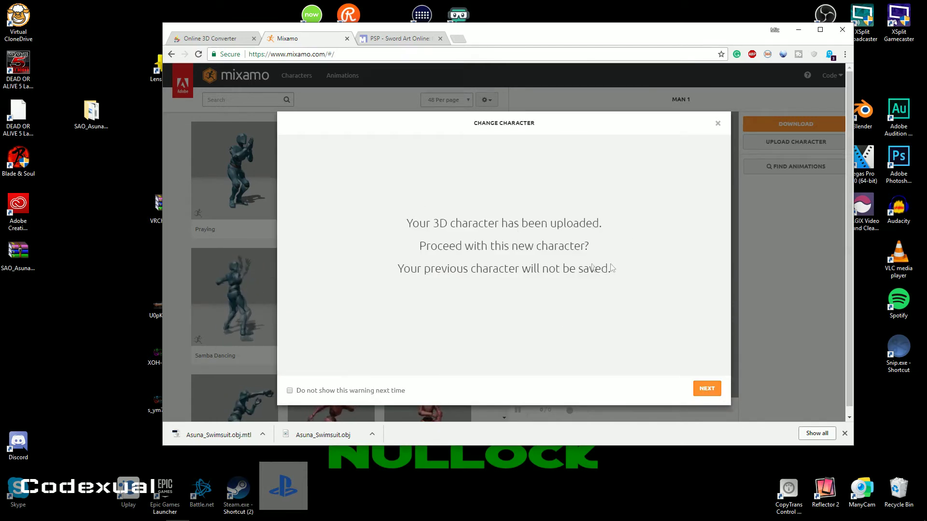
left_click(706, 390)
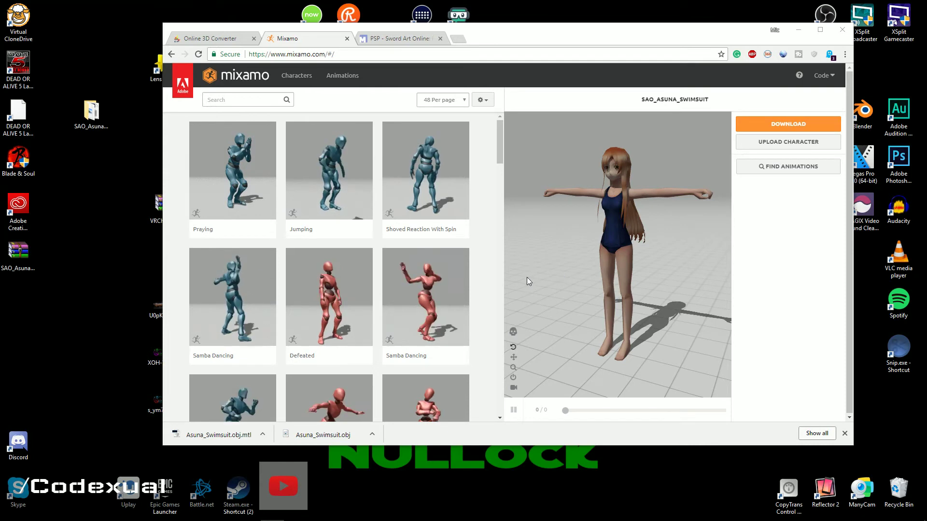
Apply the red-figure Samba Dancing animation to the uploaded character
scroll(454, 297, "down", 3)
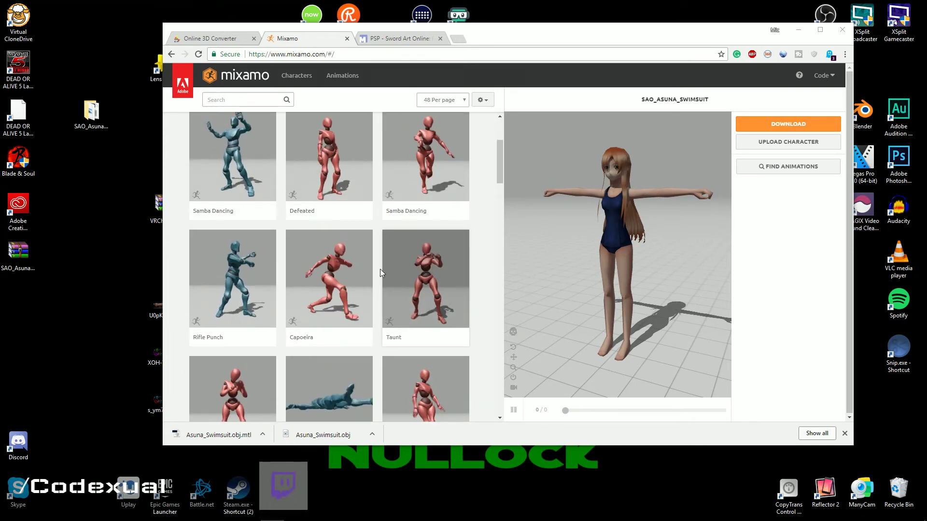
left_click(424, 177)
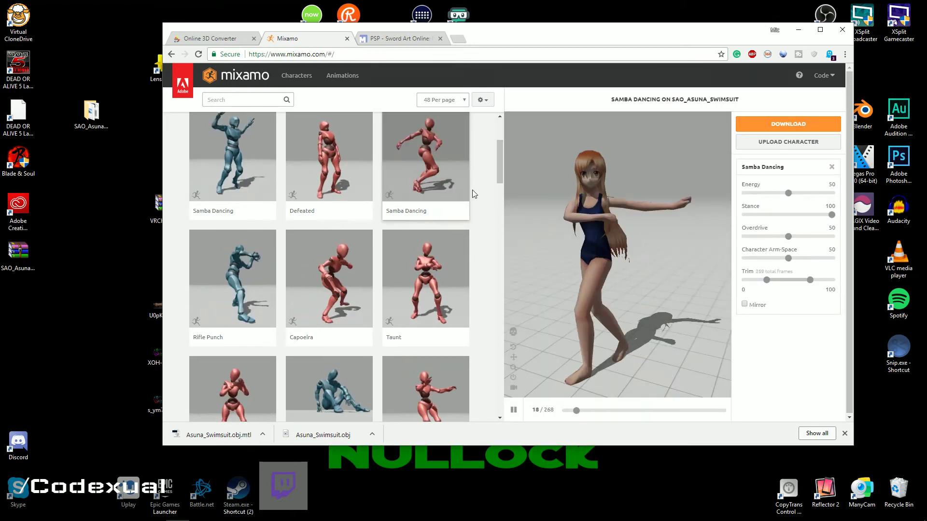
Download the animated character as FBX(.fbx) with skin, 30 frames per second and no keyframe reduction
left_click(804, 127)
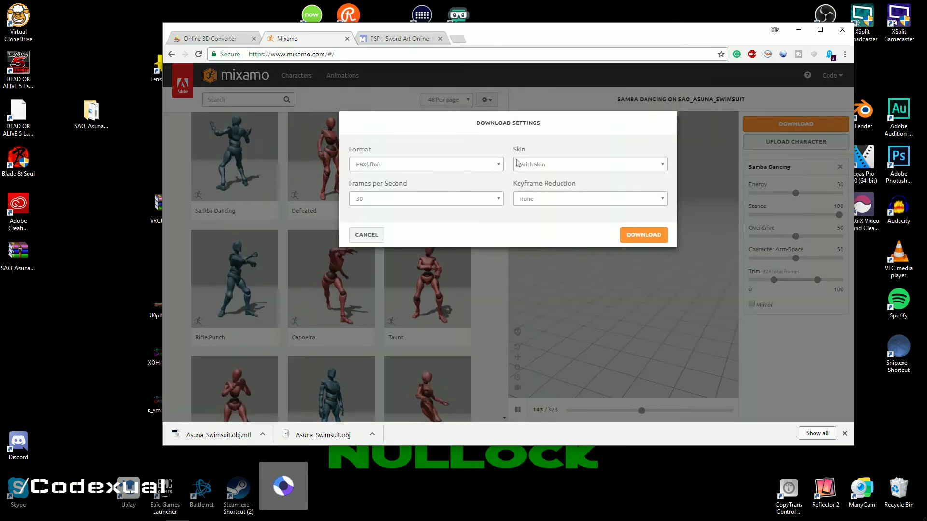
left_click(368, 165)
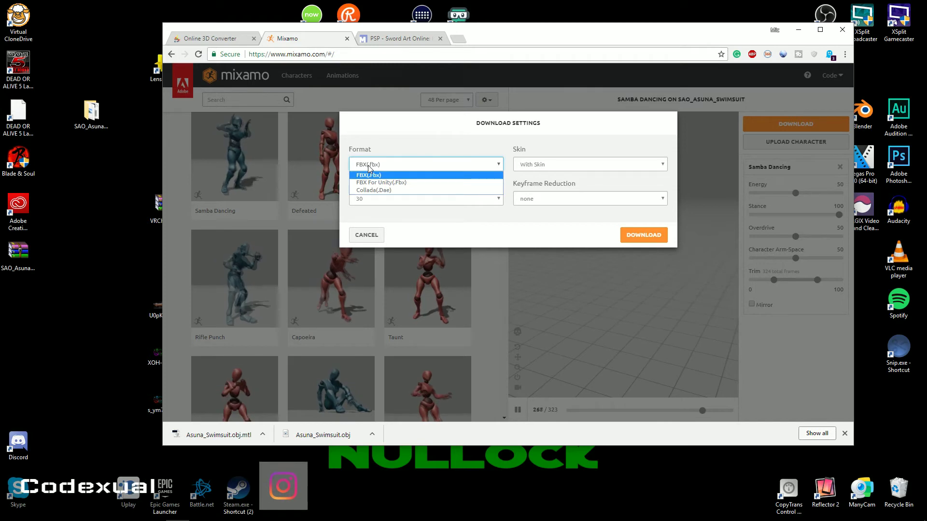
left_click(368, 175)
left_click(544, 167)
left_click(544, 166)
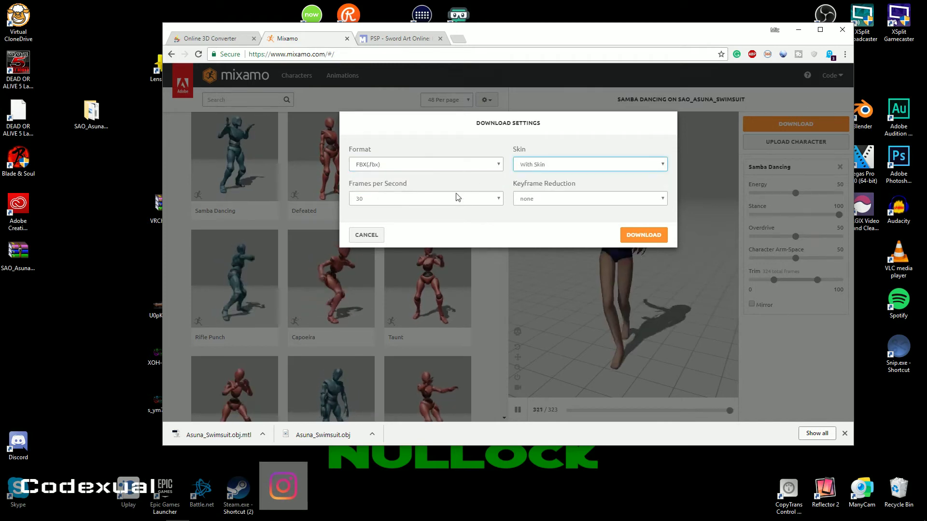
left_click(497, 200)
left_click(555, 198)
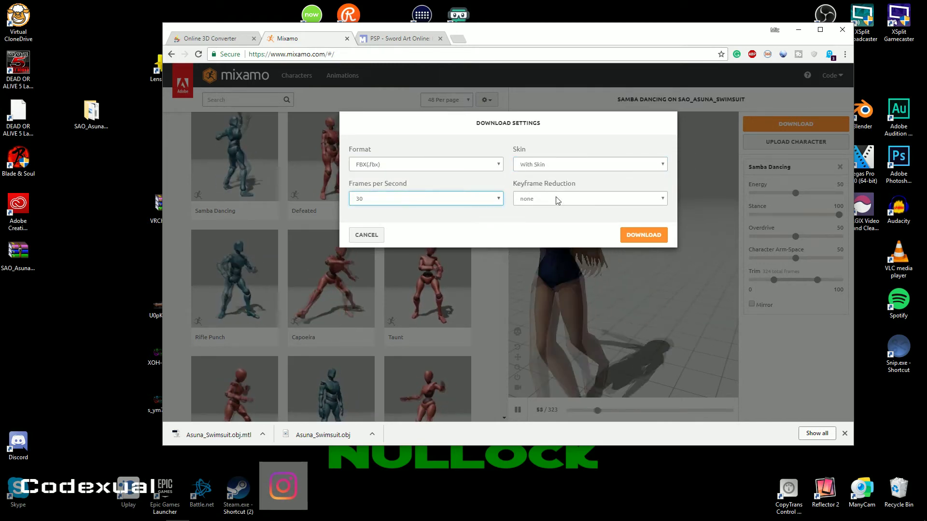
left_click(555, 198)
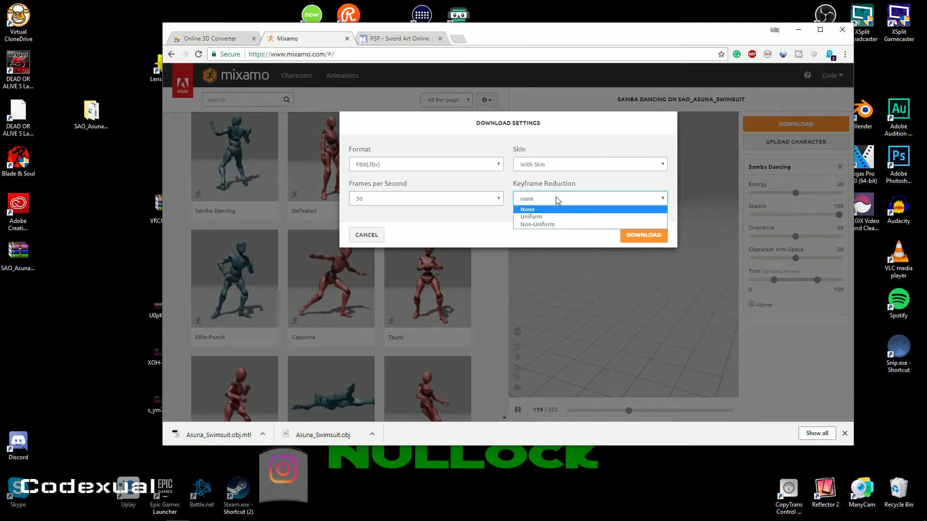
left_click(555, 198)
left_click(644, 235)
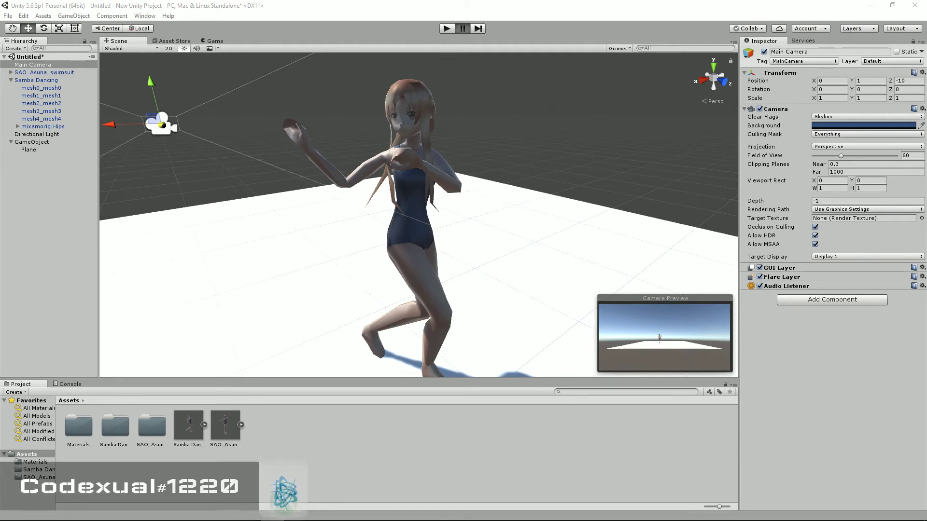
In Unity, select the imported Samba Dancing model in the scene, then its legs mesh, to inspect them
left_click(421, 116)
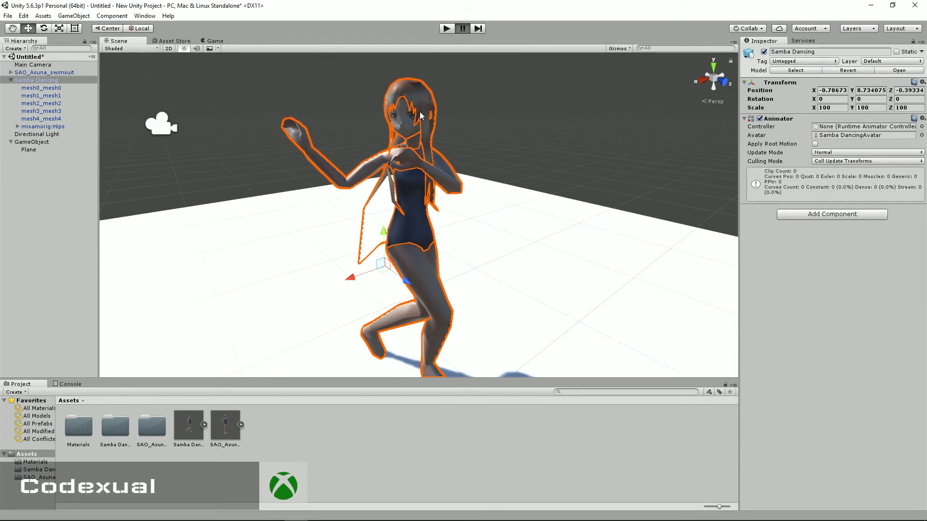
left_click(442, 290)
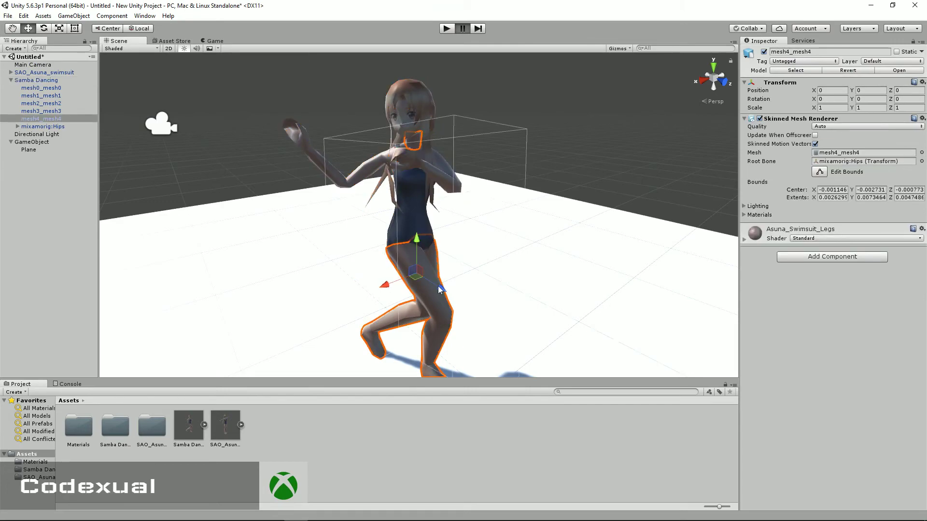
Select the whole Samba Dancing model, briefly uncover the desktop to locate the Lens Studio shortcut, and restore the Unity window to full screen
left_click(428, 128)
left_click_drag(428, 5, 447, 61)
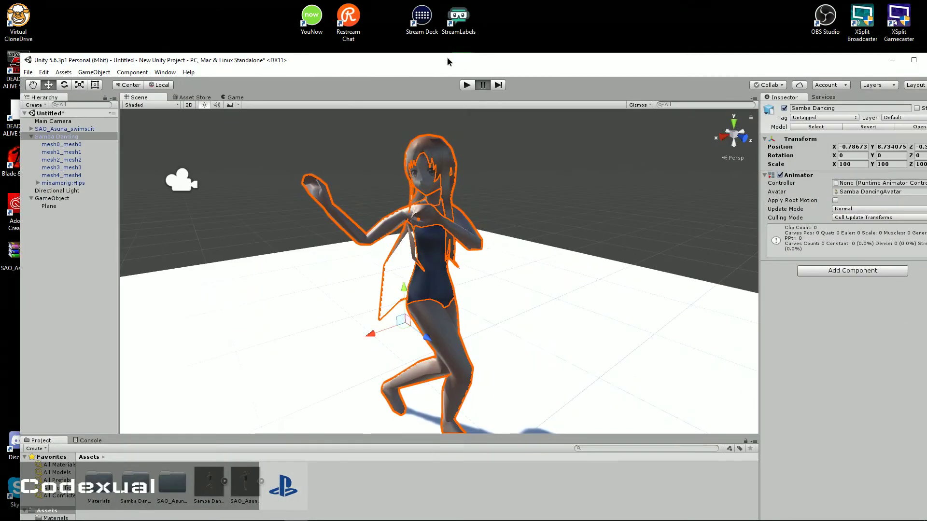
left_click_drag(292, 72, 306, 194)
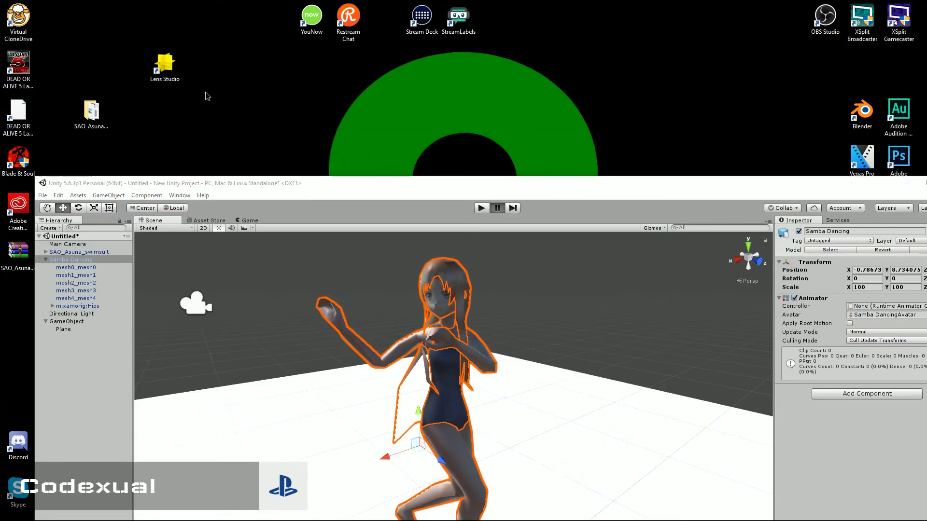
left_click_drag(207, 96, 134, 34)
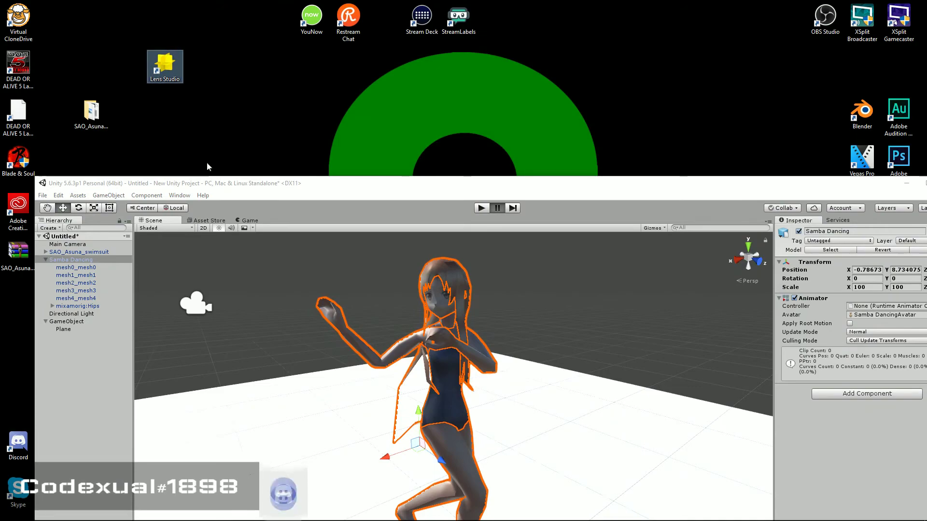
left_click_drag(208, 177, 209, 154)
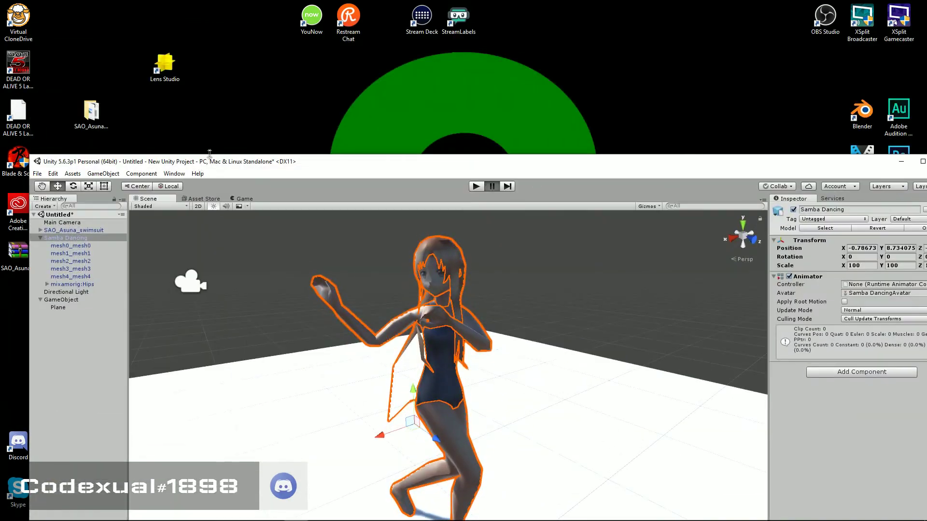
double_click(363, 157)
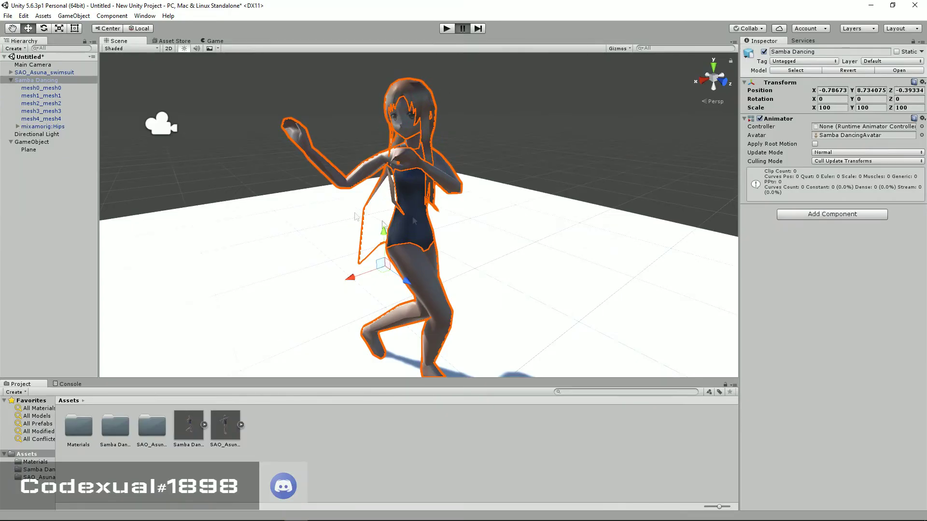
Try to launch Lens Studio from the desktop, dismiss its dialogs and return to the maximized Unity window
left_click_drag(343, 16, 359, 221)
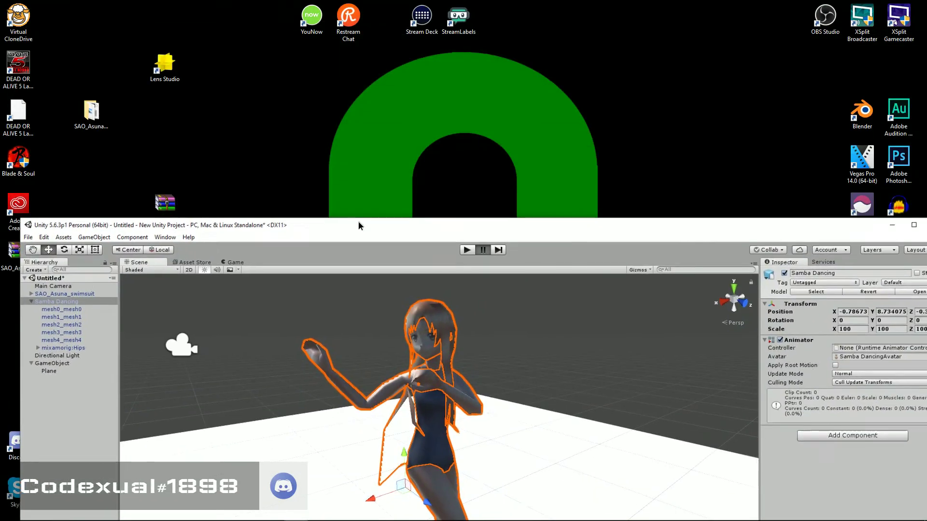
double_click(161, 68)
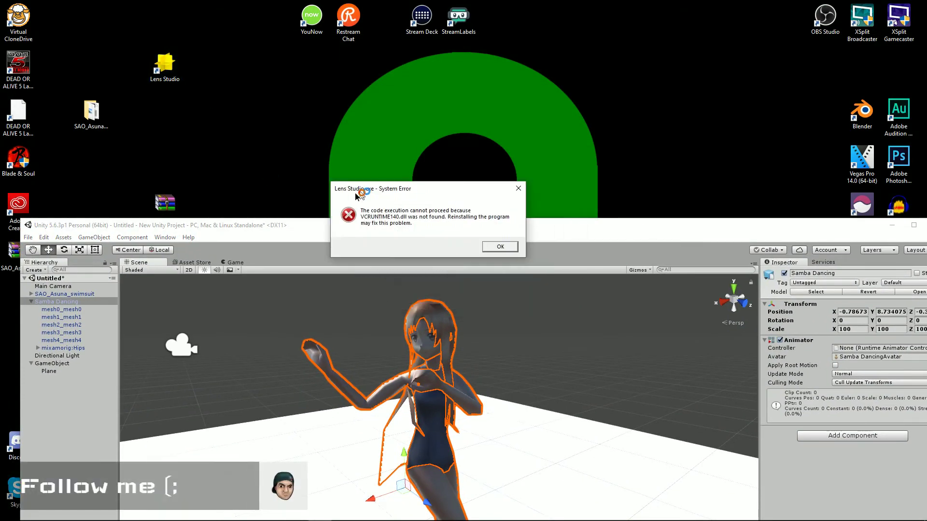
left_click_drag(356, 195, 384, 190)
left_click(520, 237)
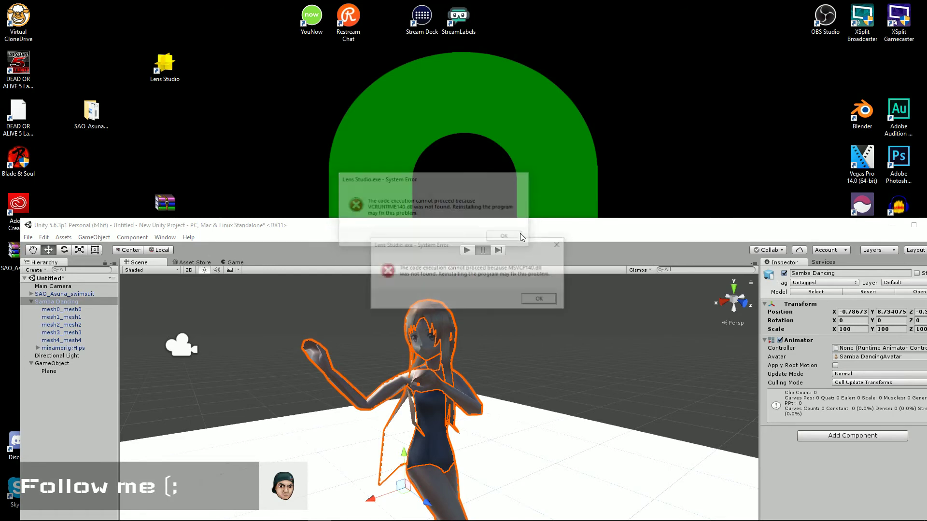
left_click(542, 301)
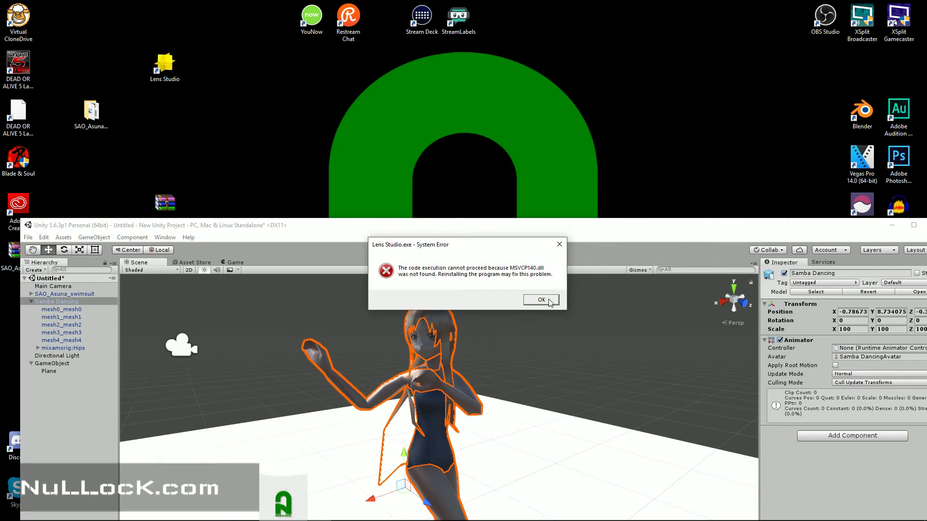
left_click(540, 302)
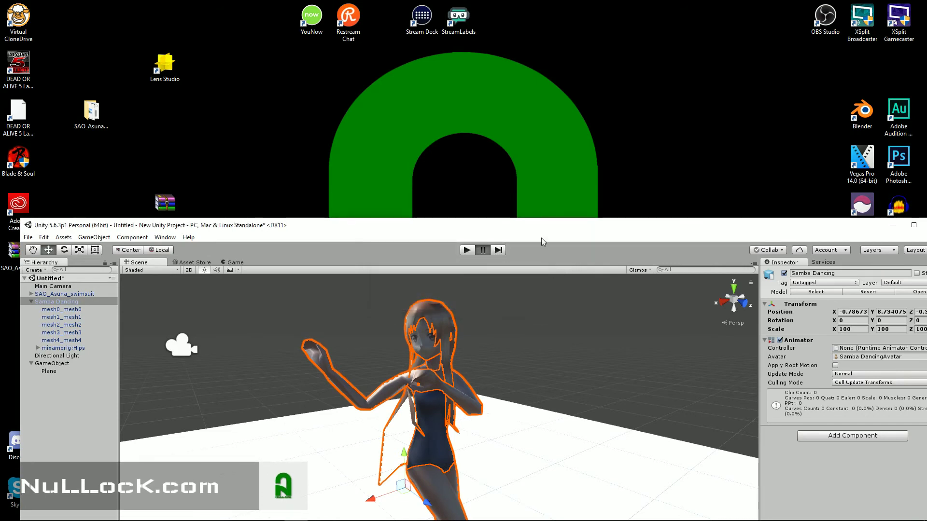
left_click_drag(541, 231, 513, 29)
key("super+Up")
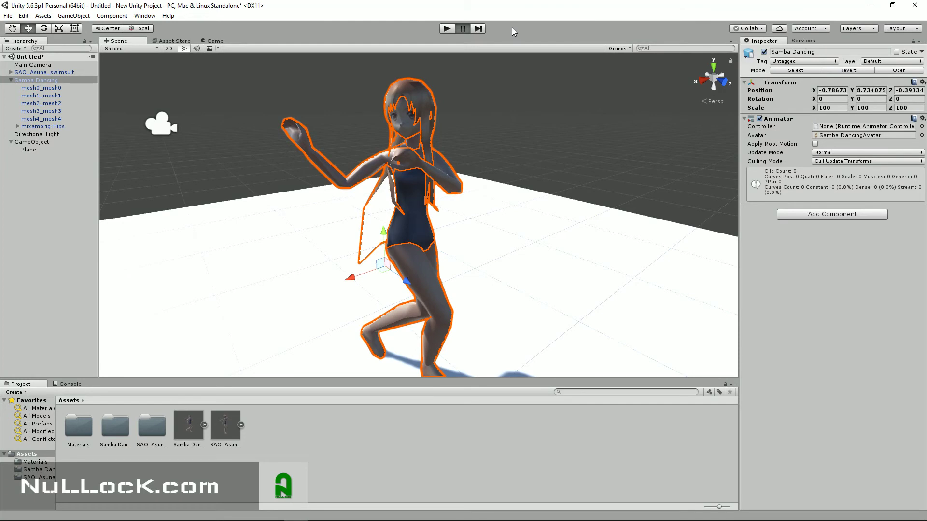
left_click_drag(512, 13, 516, 208)
key("super+Up")
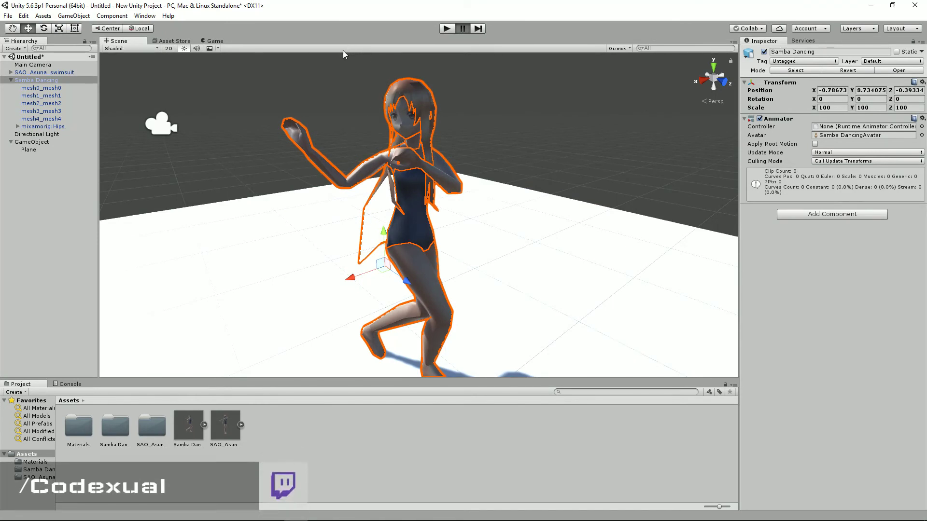
left_click_drag(321, 6, 325, 245)
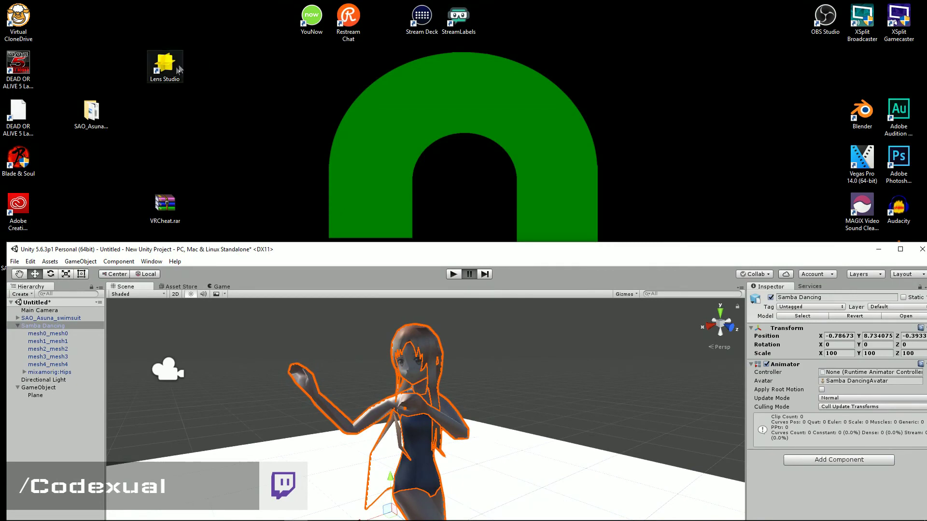
left_click_drag(229, 112, 174, 68)
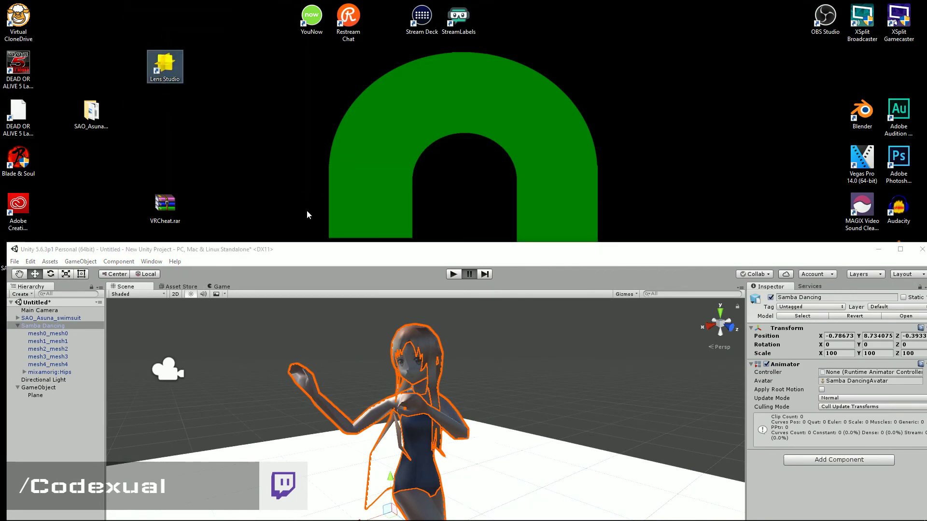
double_click(300, 255)
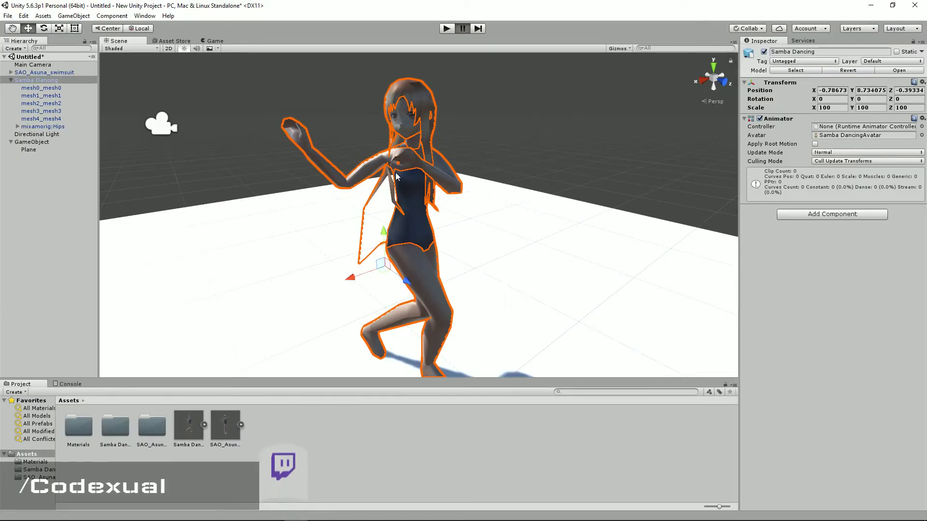
Examine the Samba Dancing character in the scene from several distances and angles
scroll(410, 123, "down", 3)
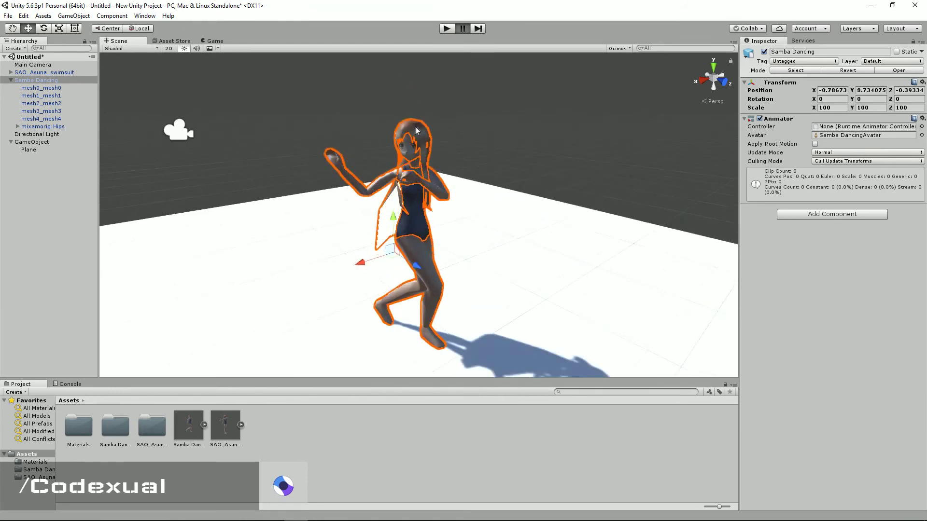
scroll(420, 128, "down", 2)
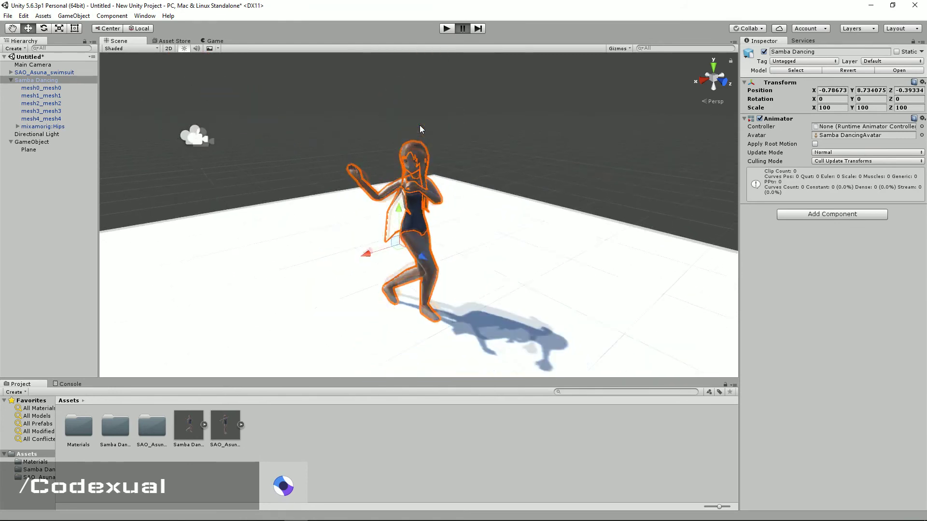
scroll(420, 128, "up", 5)
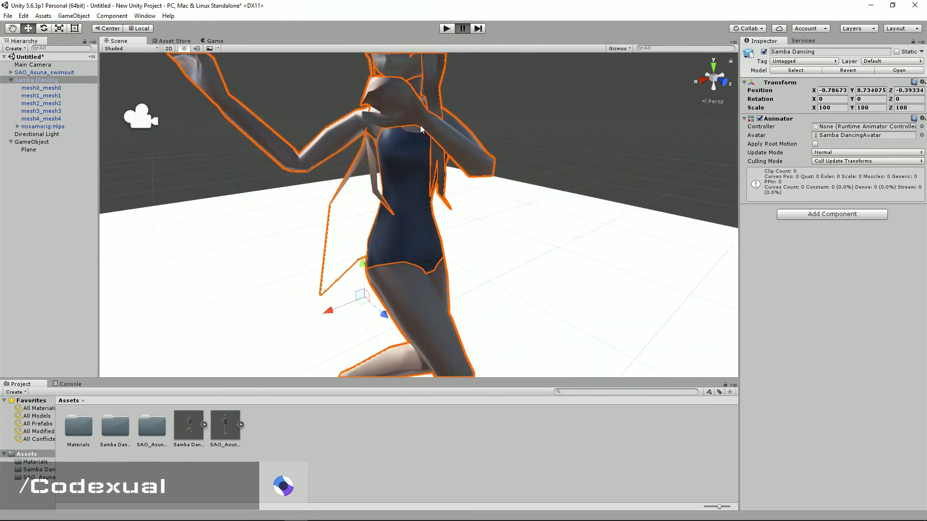
scroll(420, 129, "down", 3)
scroll(421, 128, "up", 3)
scroll(420, 128, "down", 3)
left_click_drag(420, 129, 450, 153, "alt")
scroll(450, 153, "up", 3)
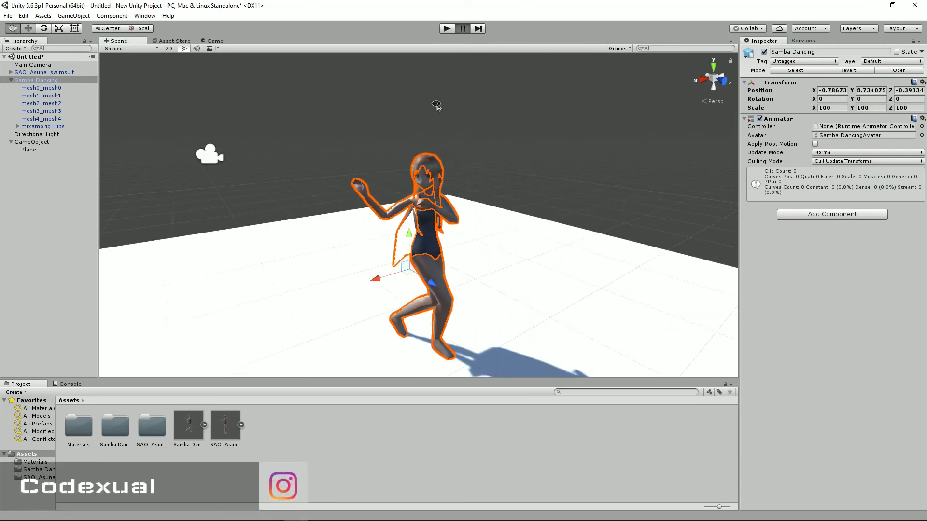
left_click_drag(515, 152, 463, 161)
middle_click_drag(464, 161, 464, 161)
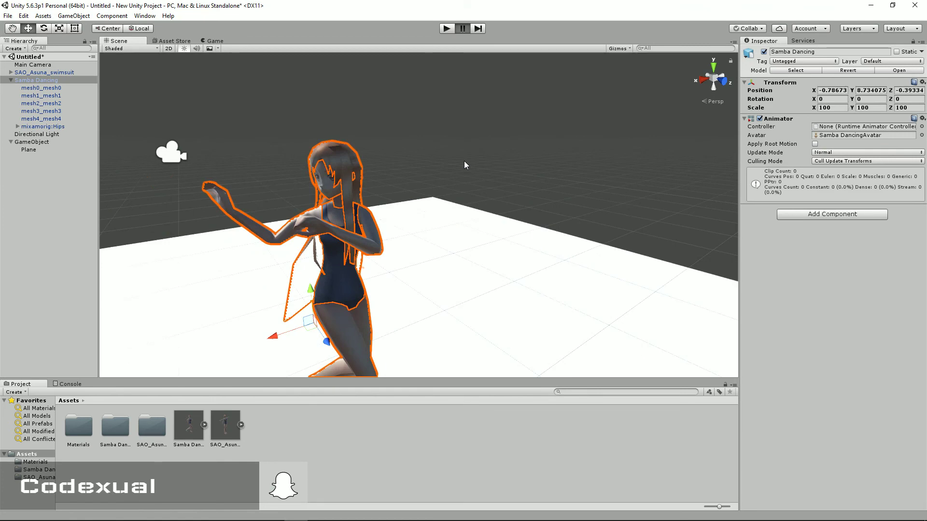
middle_click_drag(431, 172, 505, 122)
scroll(505, 121, "up", 3)
scroll(541, 122, "down", 2)
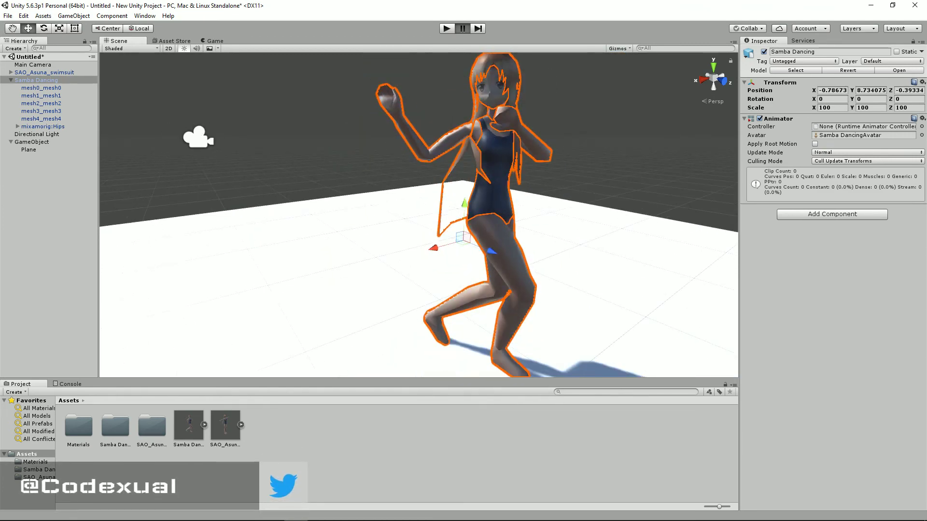